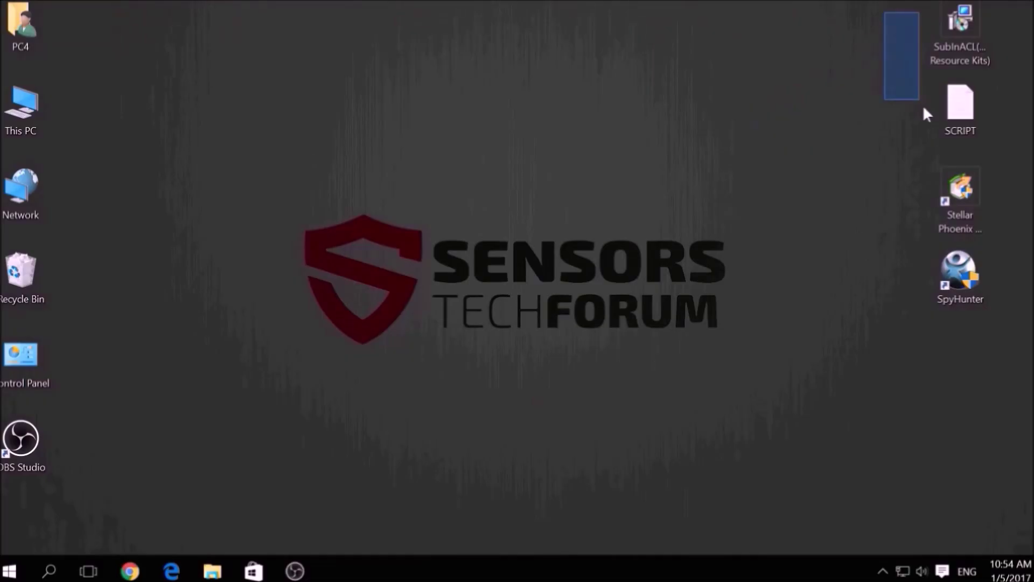
Open an empty Run dialog and move it to the screen centre
drag(923, 105, 985, 338)
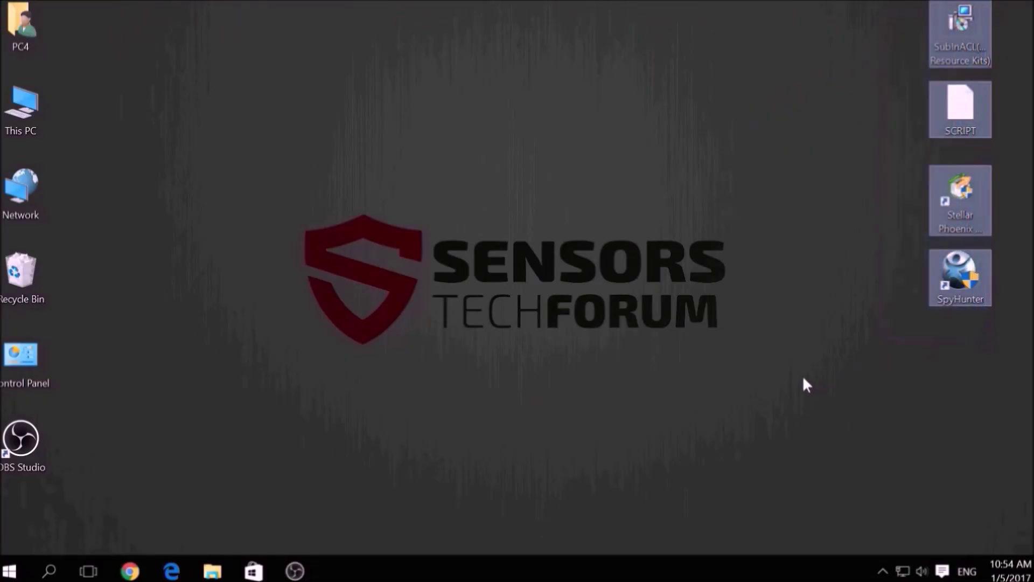
click(757, 384)
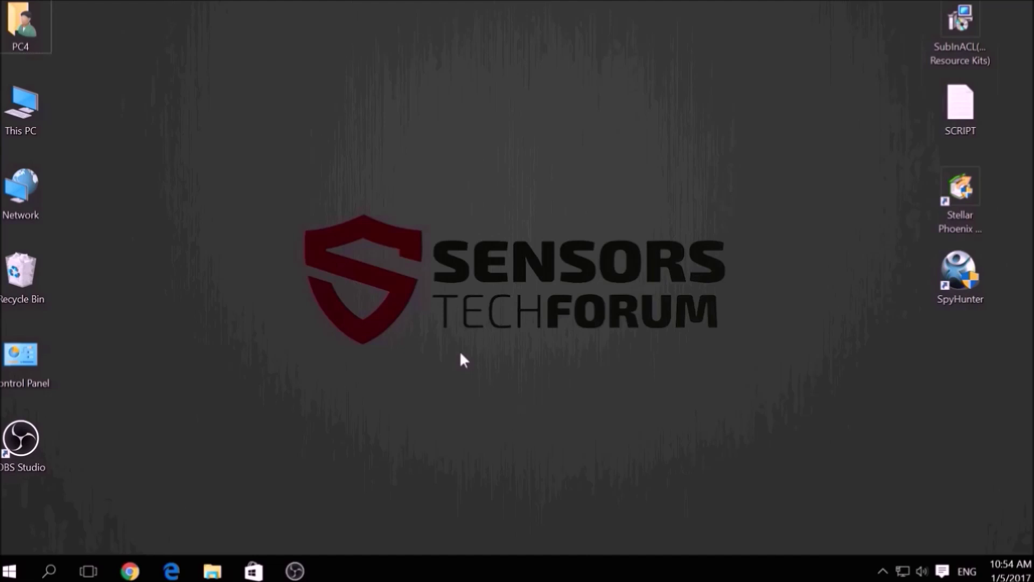
key(super+r)
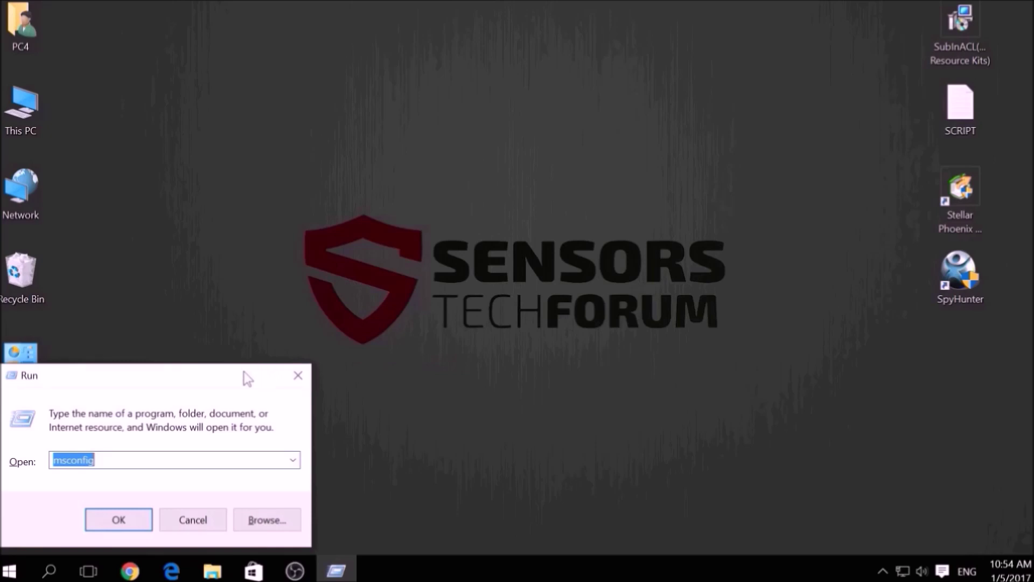
key(BackSpace)
drag(224, 376, 560, 224)
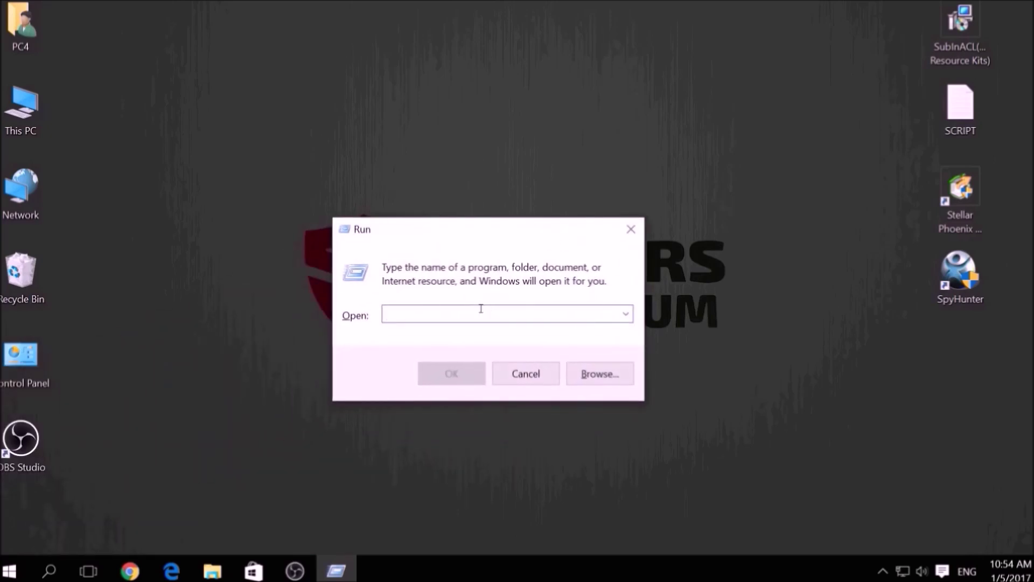
Run msconfig and apply Safe boot with Network on the Boot tab
text(ms)
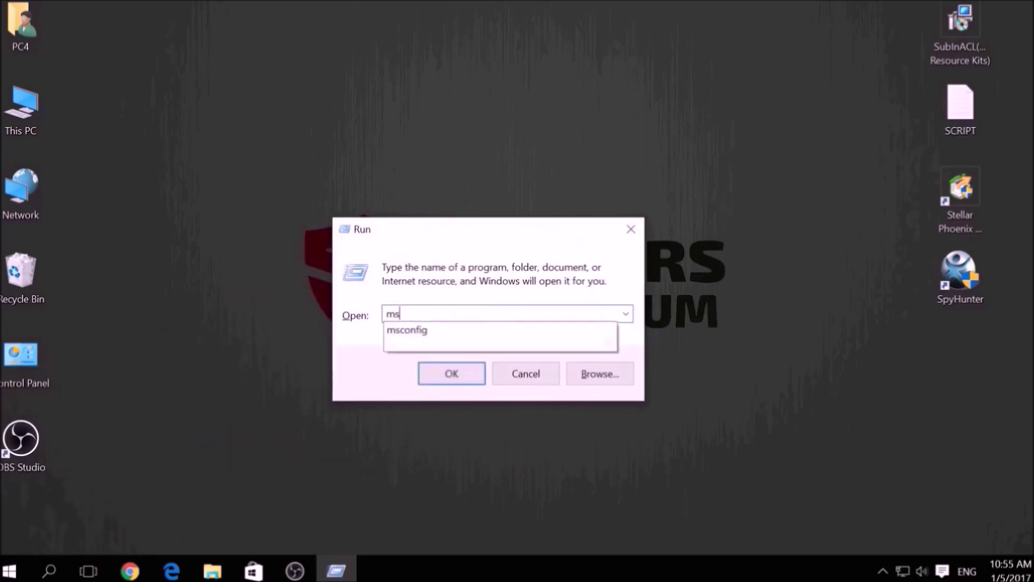
text(config)
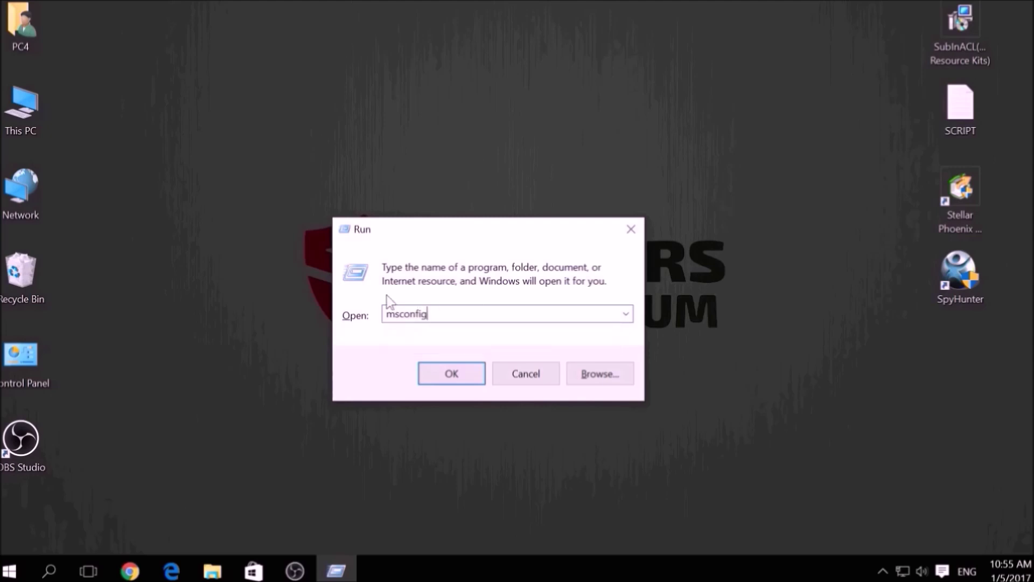
click(452, 370)
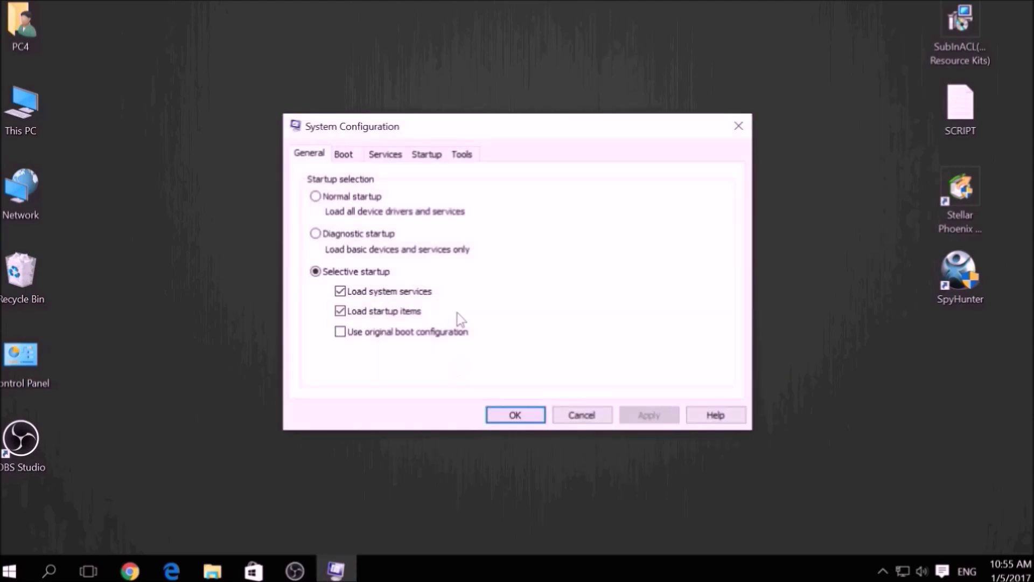
click(356, 159)
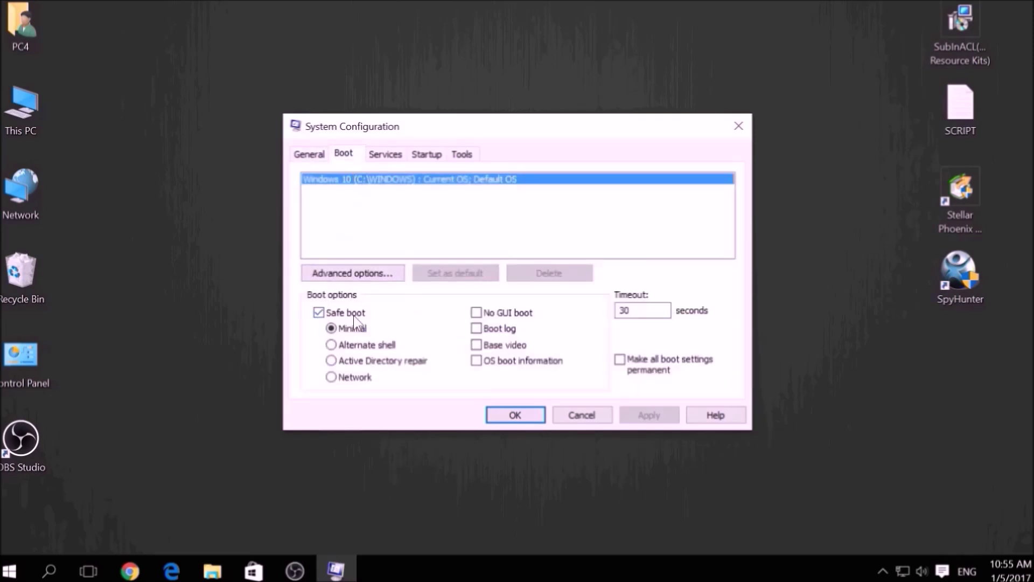
click(356, 377)
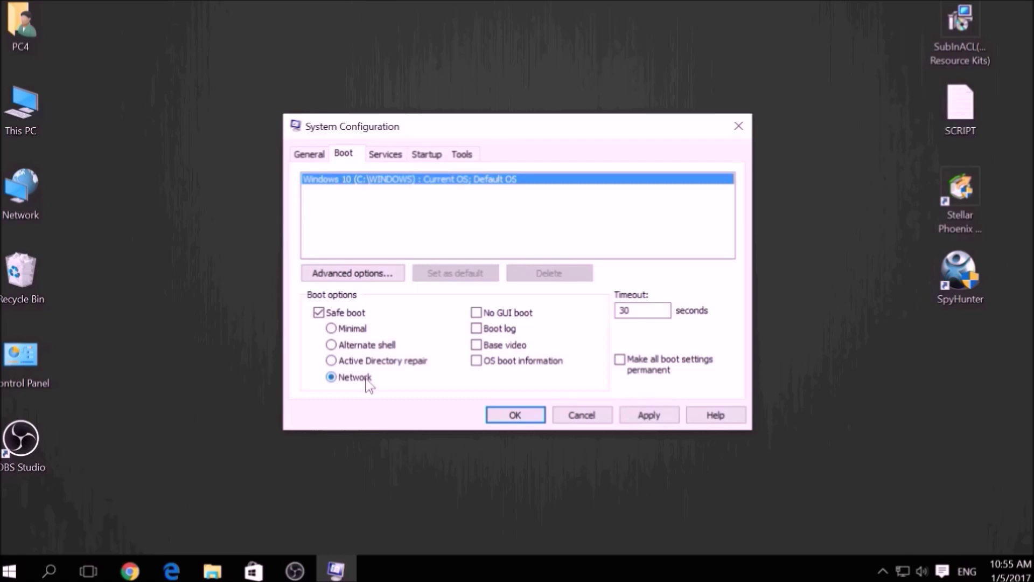
click(629, 412)
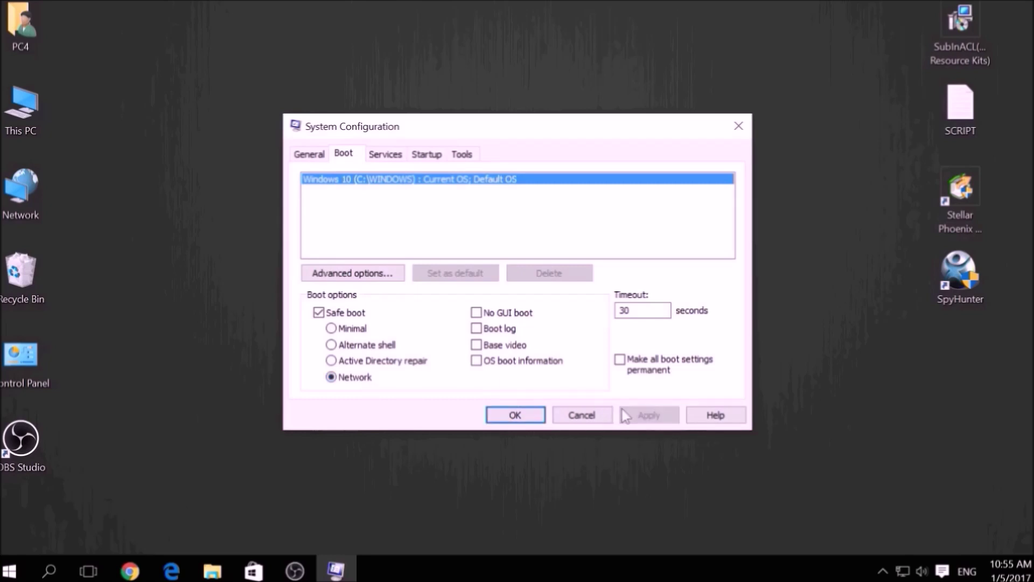
click(503, 416)
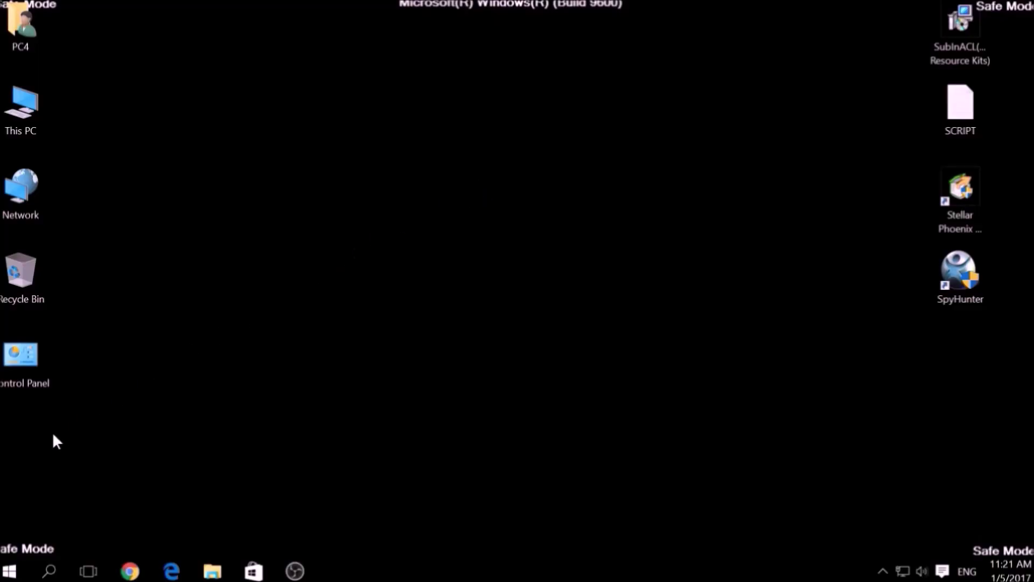
Open the SCRIPT file from the Safe Mode desktop in Notepad
drag(61, 550, 66, 552)
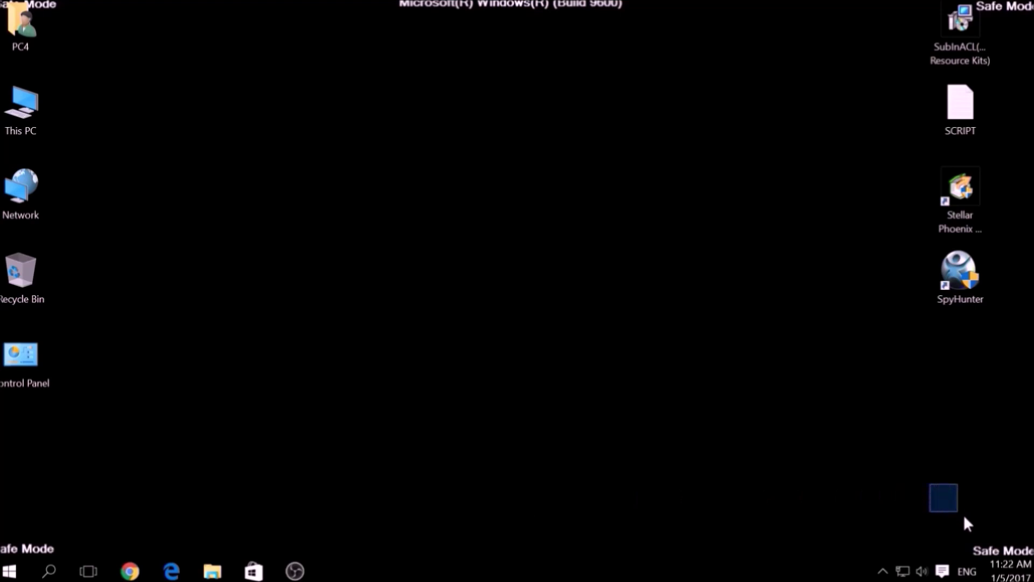
drag(963, 514, 1033, 555)
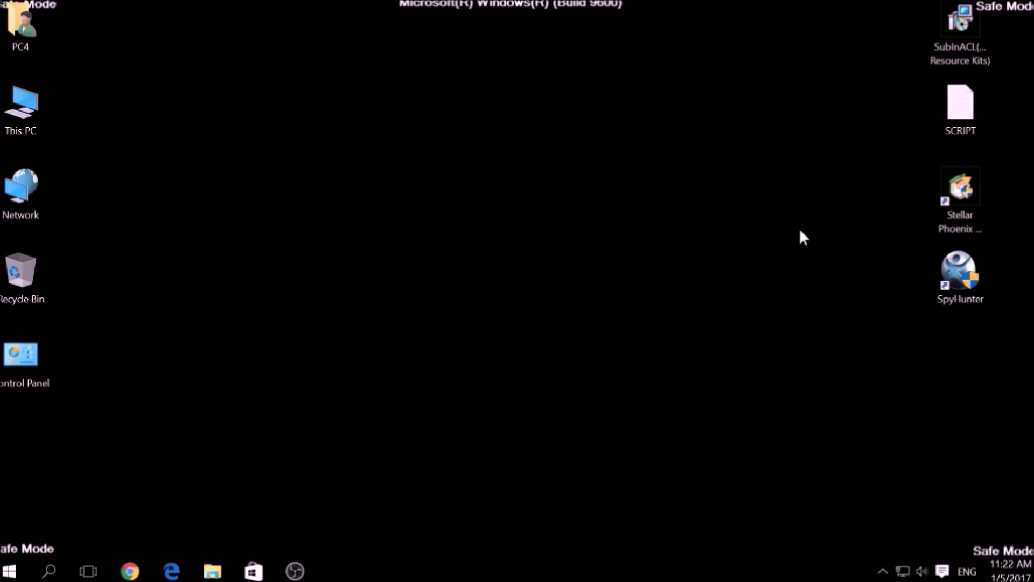
click(946, 57)
double_click(960, 103)
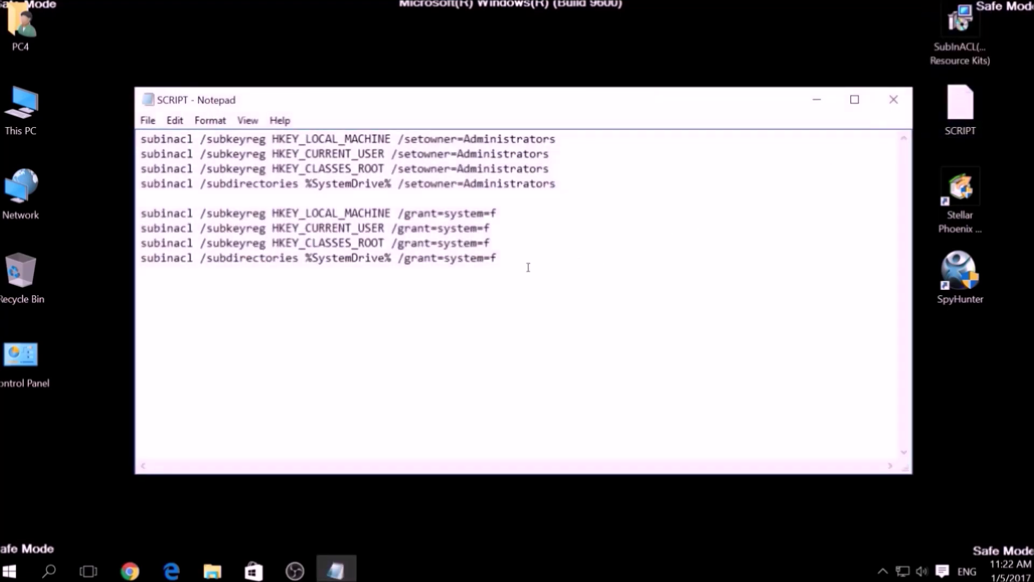
Copy all of SCRIPT's subinacl commands and minimize Notepad
drag(526, 266, 128, 135)
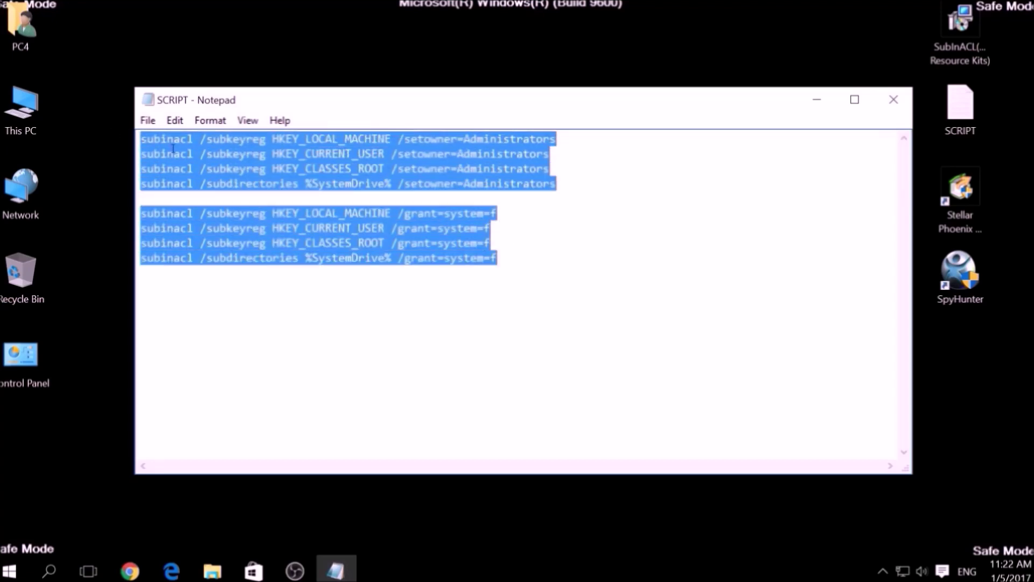
right_click(273, 149)
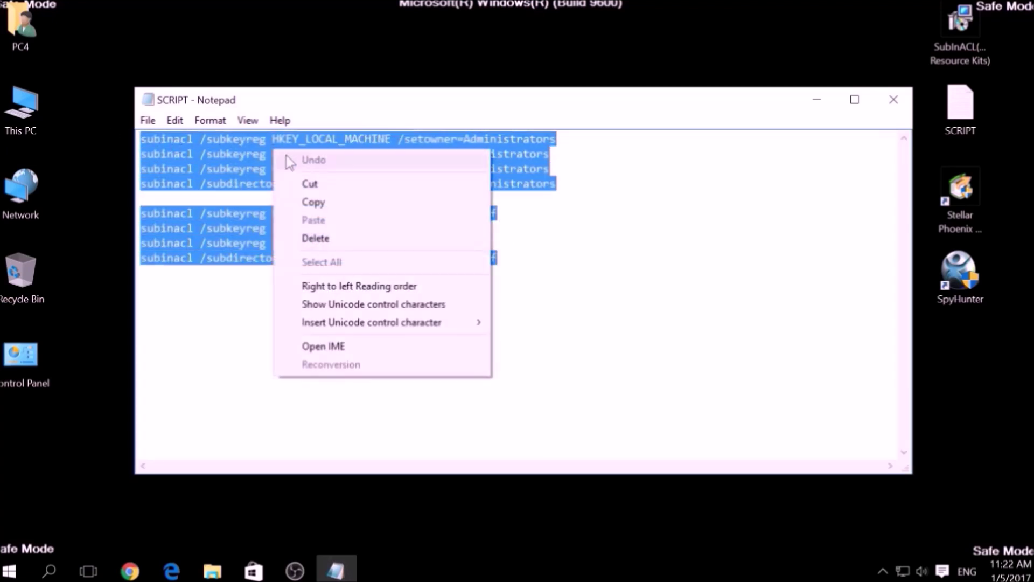
click(310, 199)
click(310, 184)
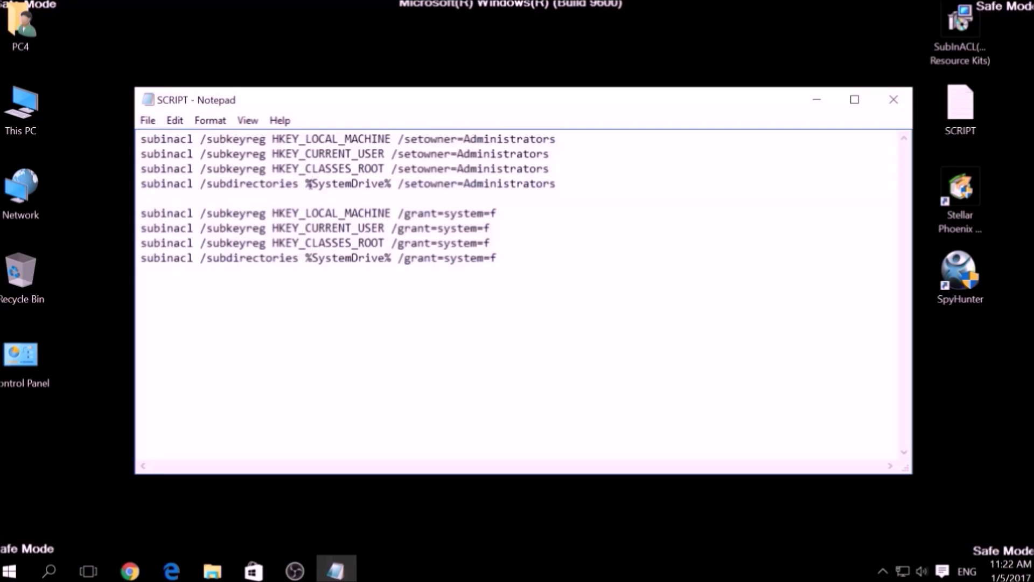
click(825, 106)
click(826, 105)
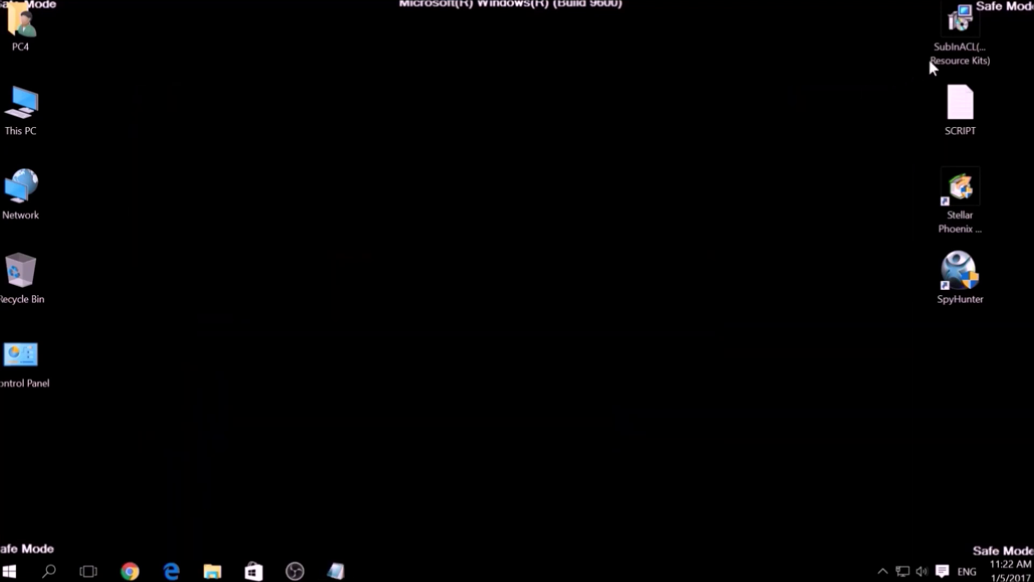
Install SubInAcl.exe through the Resource Kit Tools Setup Wizard after accepting the licence
double_click(947, 53)
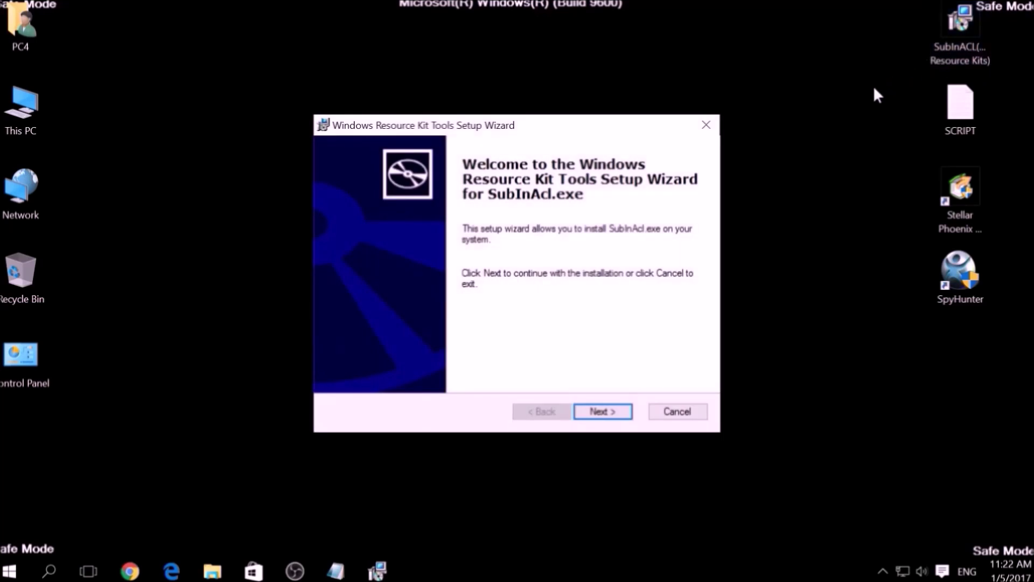
click(599, 411)
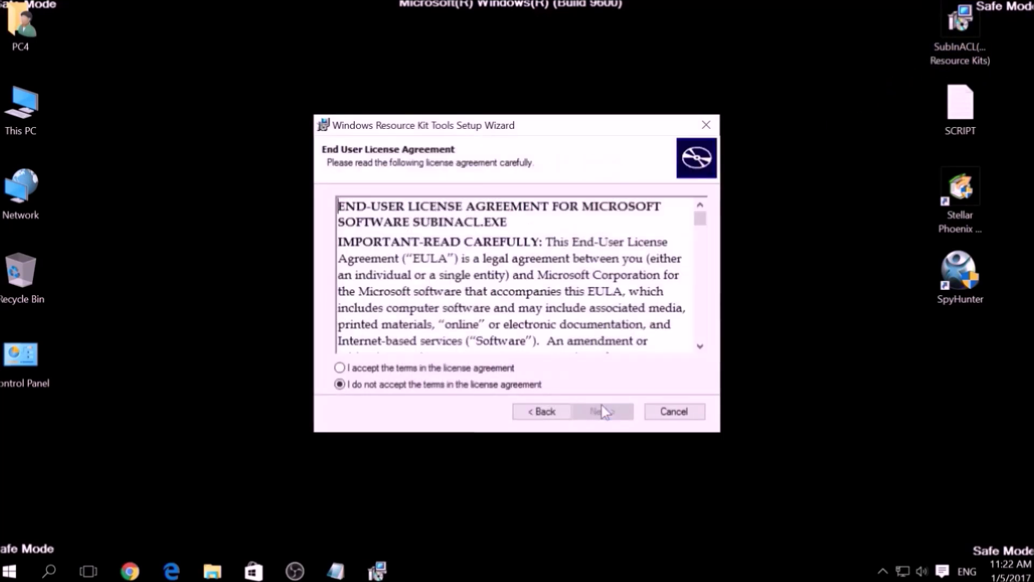
click(511, 368)
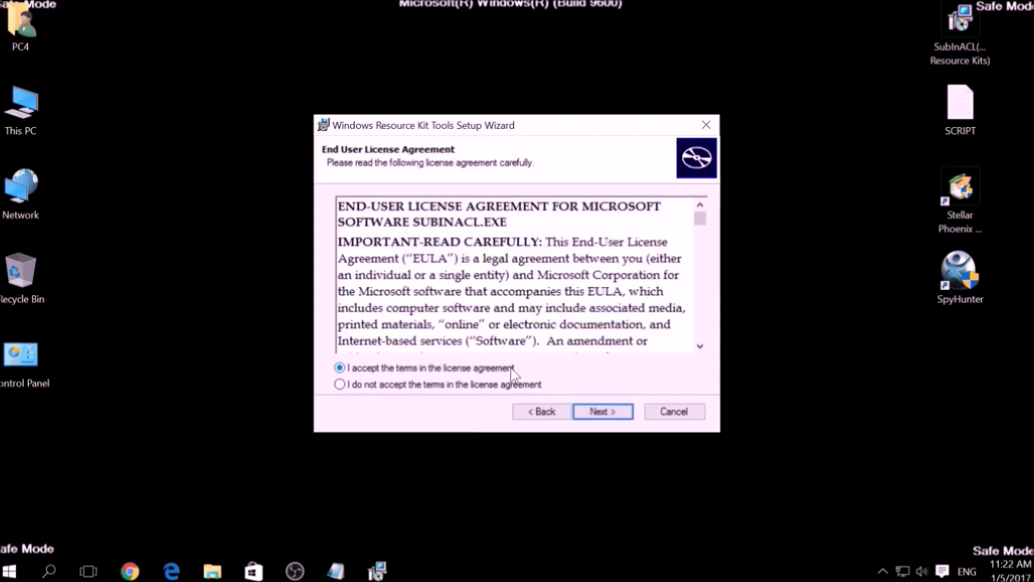
click(590, 412)
click(589, 413)
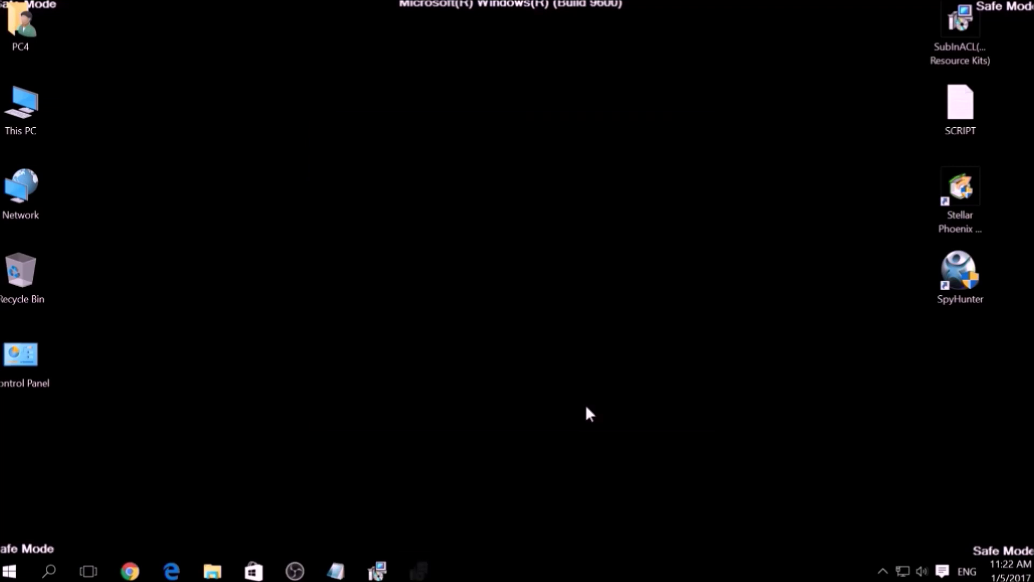
click(596, 412)
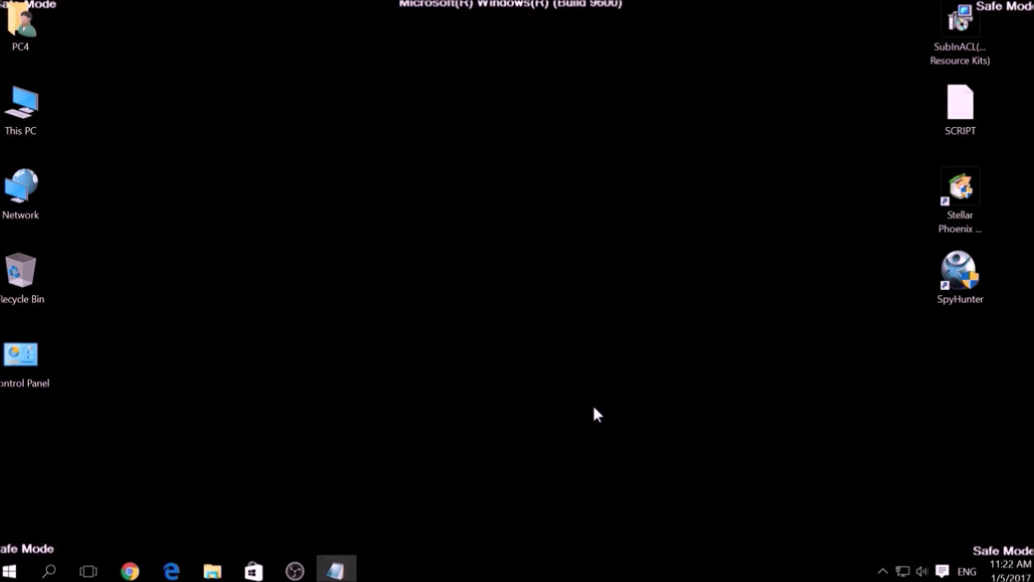
click(347, 562)
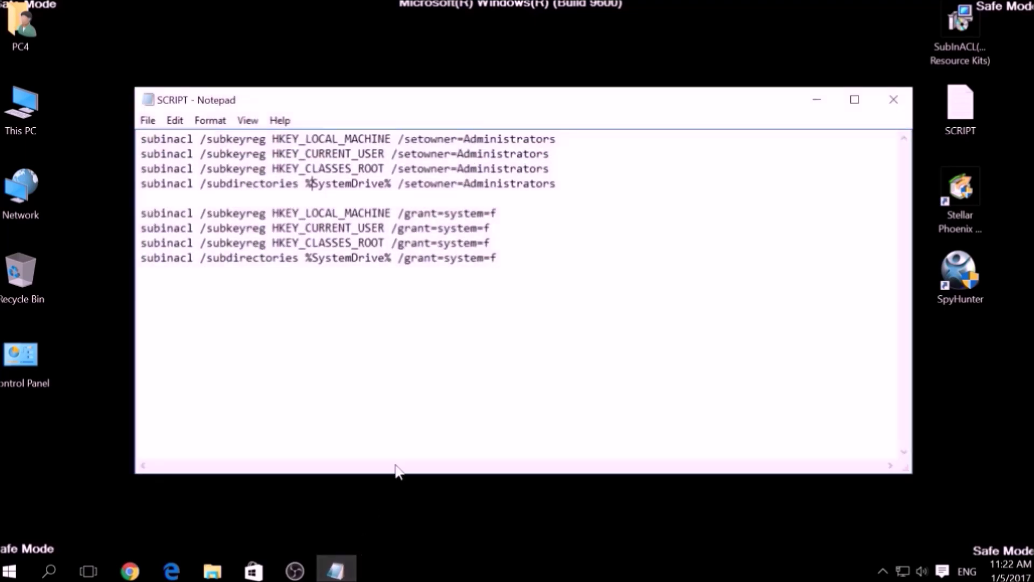
Save the script on the Desktop as FIX.BAT with Save as type set to All Files
drag(497, 260, 139, 131)
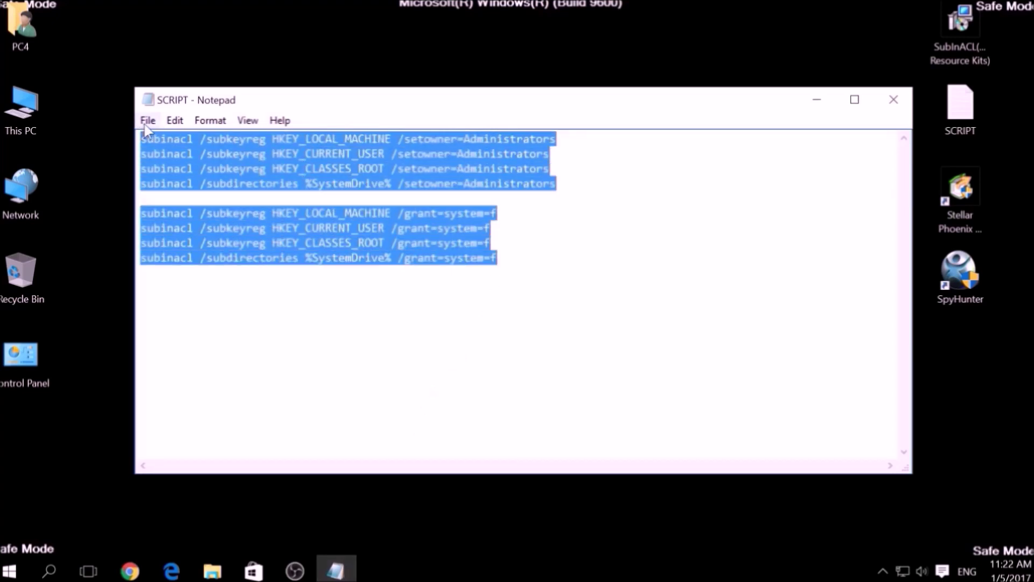
click(145, 125)
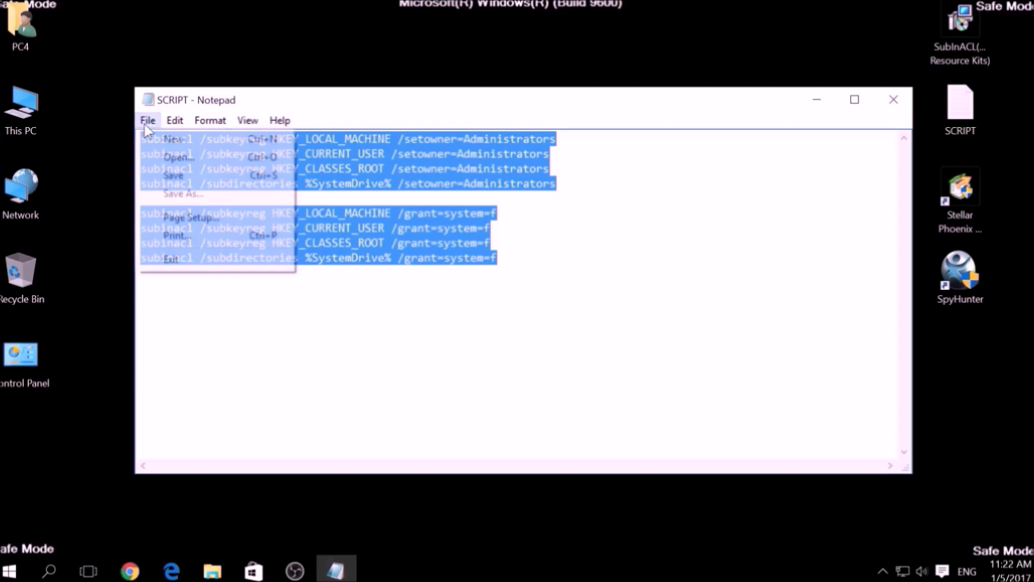
click(186, 194)
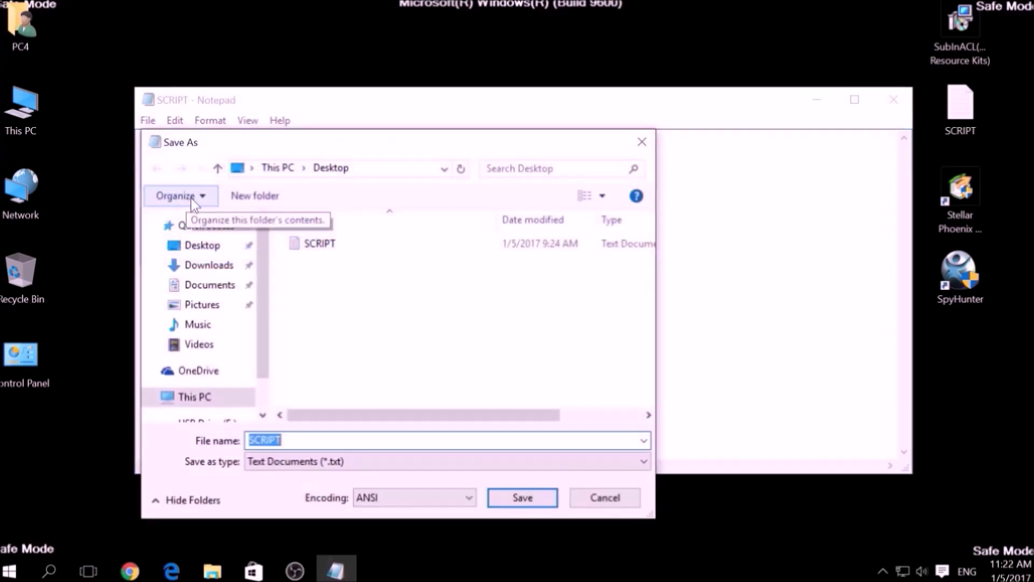
click(198, 249)
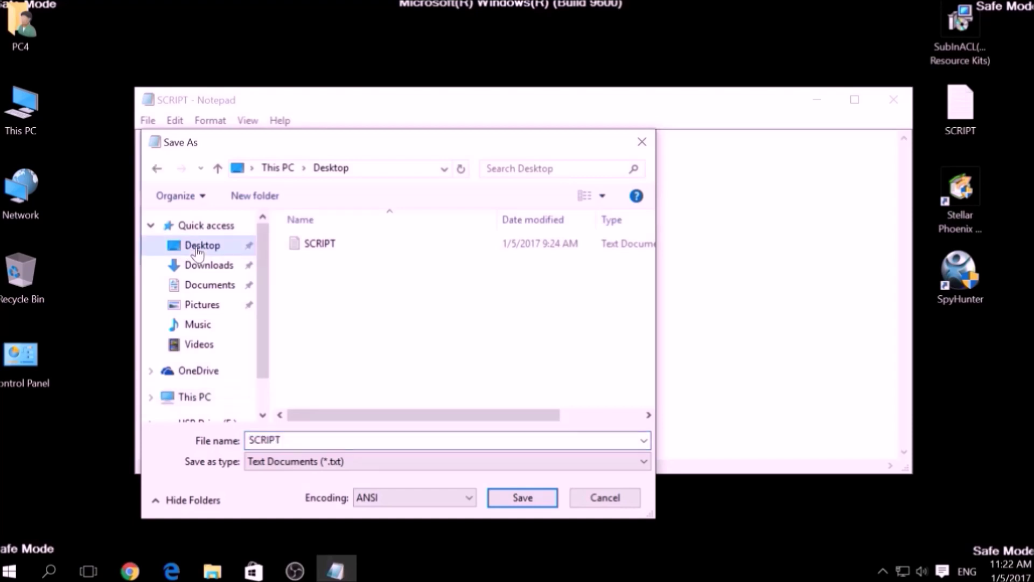
click(279, 439)
double_click(279, 439)
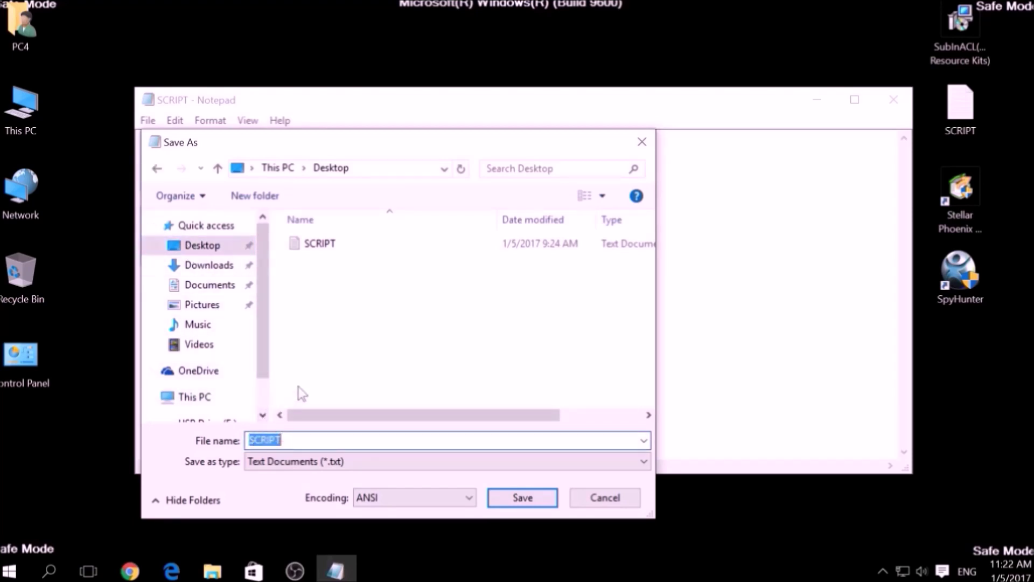
text(FIX.BAT)
drag(283, 439, 265, 440)
click(272, 461)
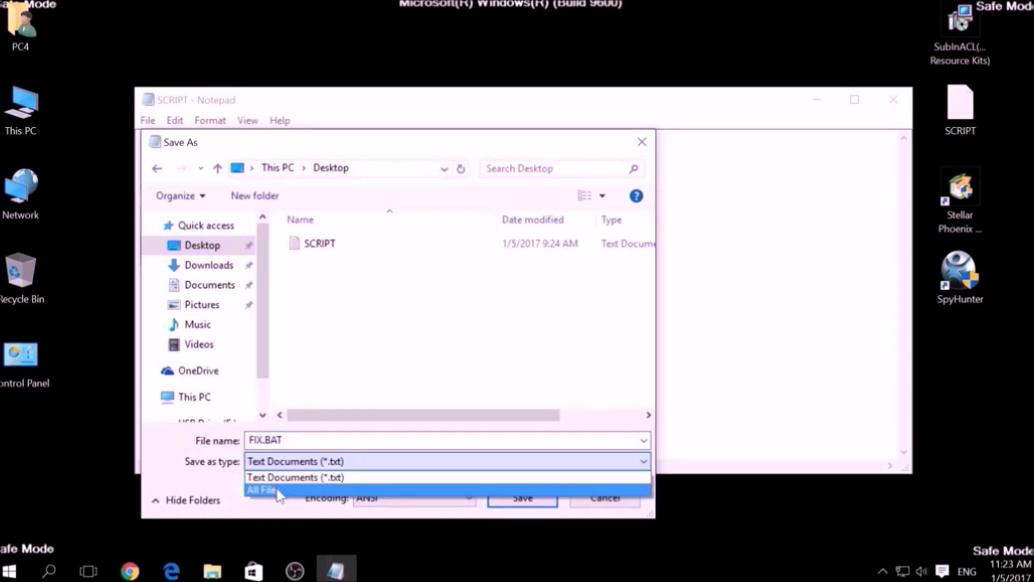
click(278, 490)
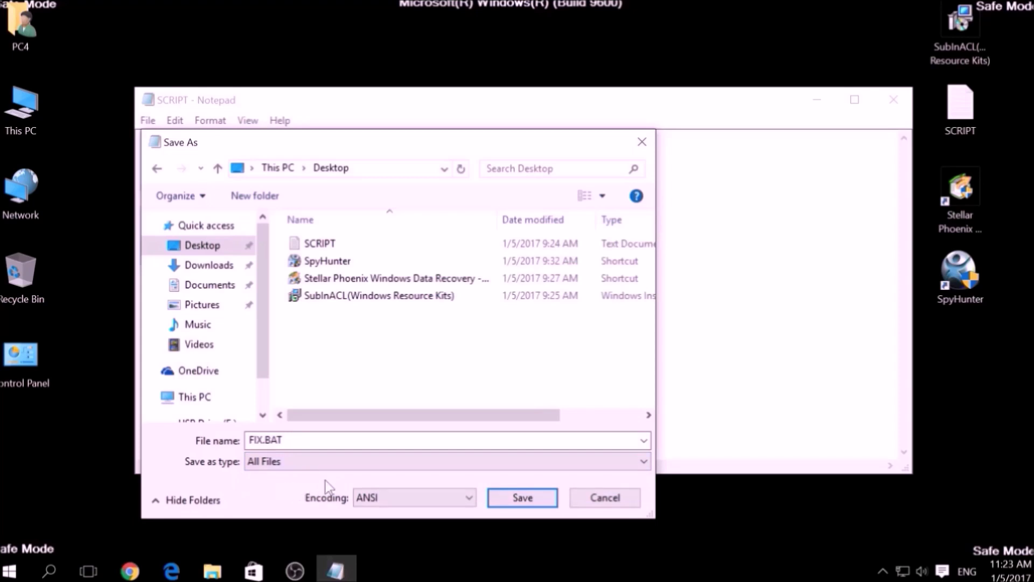
click(510, 492)
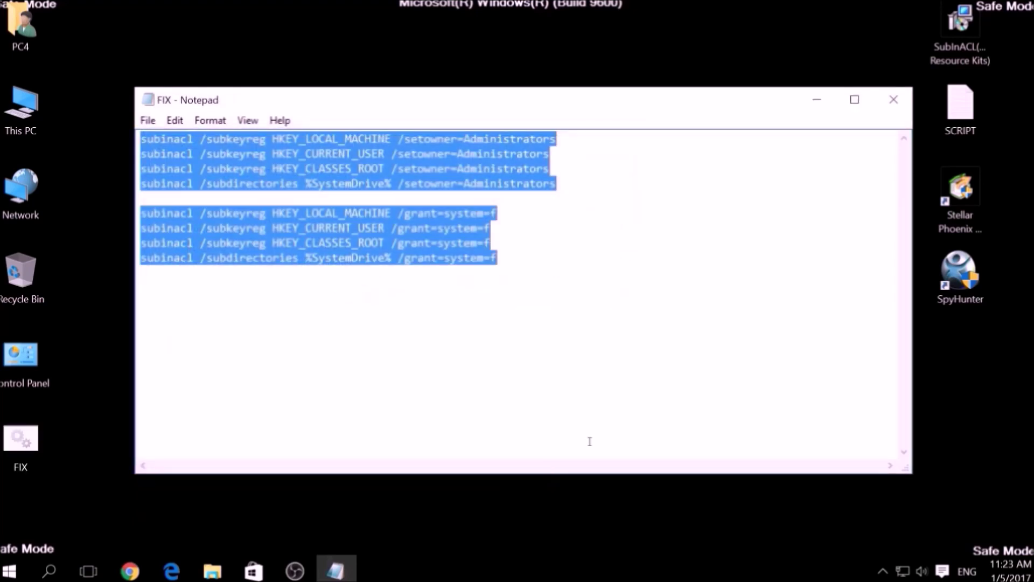
Close Notepad and copy the FIX batch file from the desktop
click(893, 99)
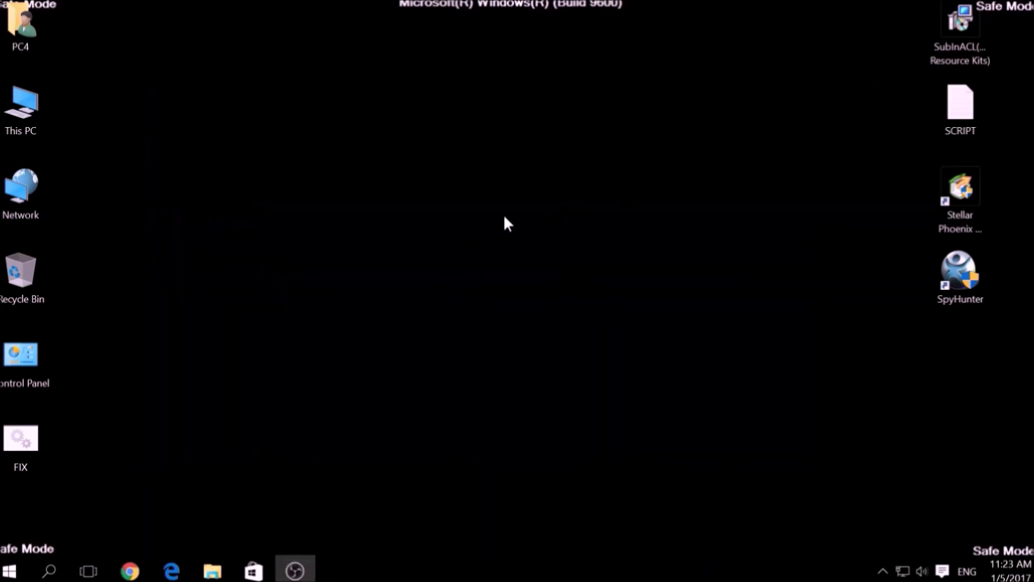
click(27, 428)
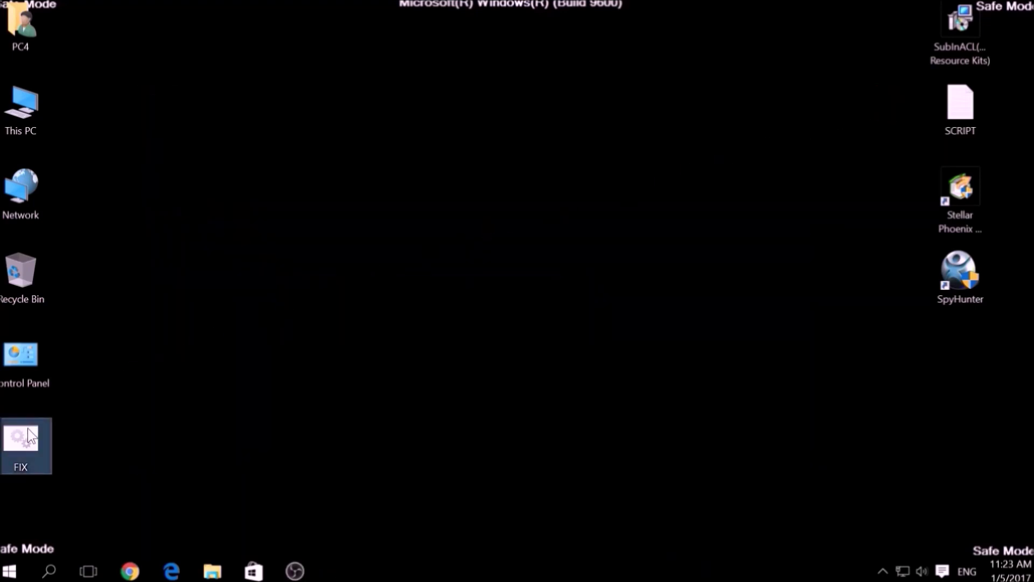
right_click(28, 428)
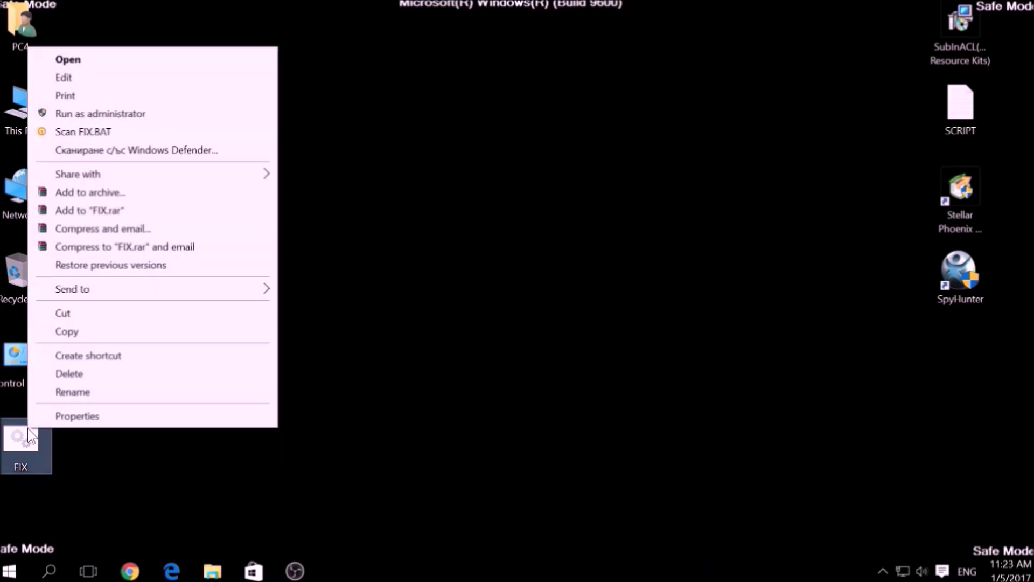
click(73, 330)
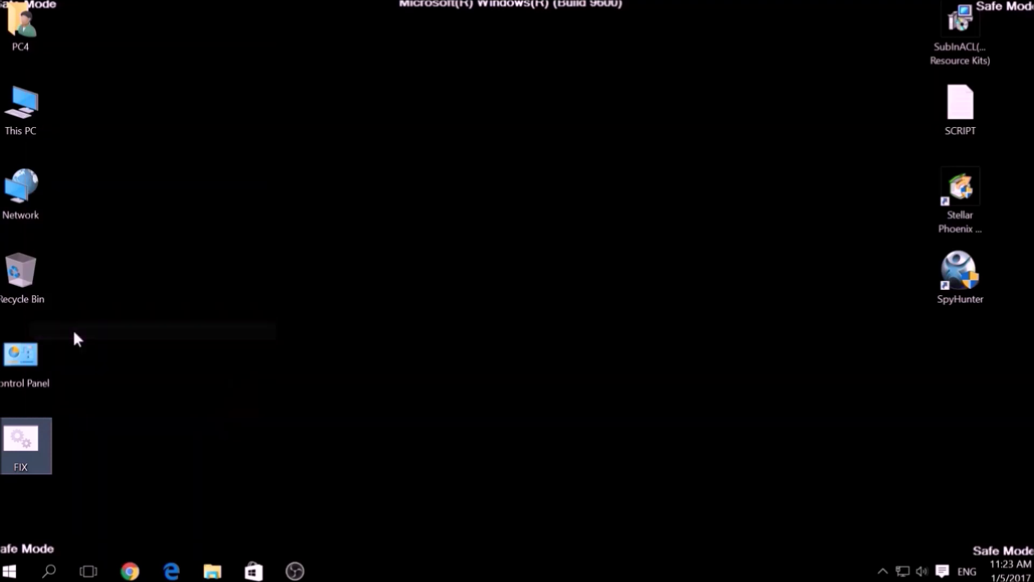
Browse to C:\Program Files (x86)\Windows Resource Kits\Tools in File Explorer
double_click(37, 112)
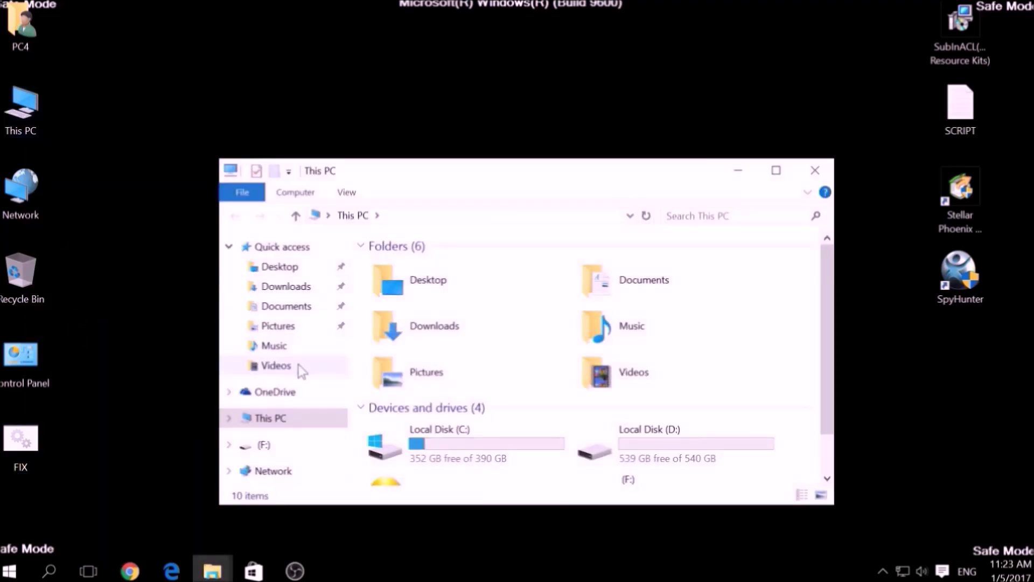
double_click(388, 442)
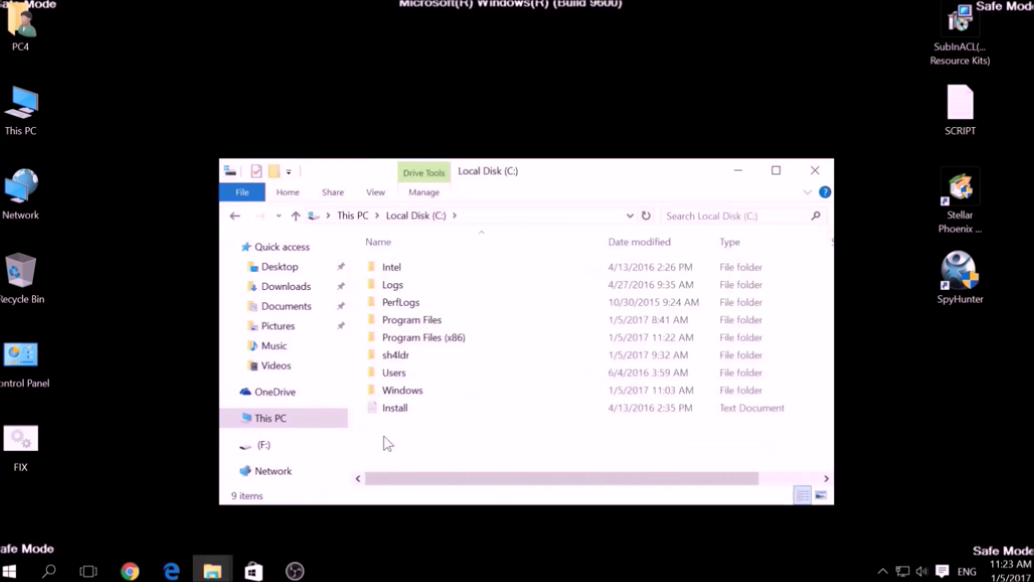
double_click(412, 338)
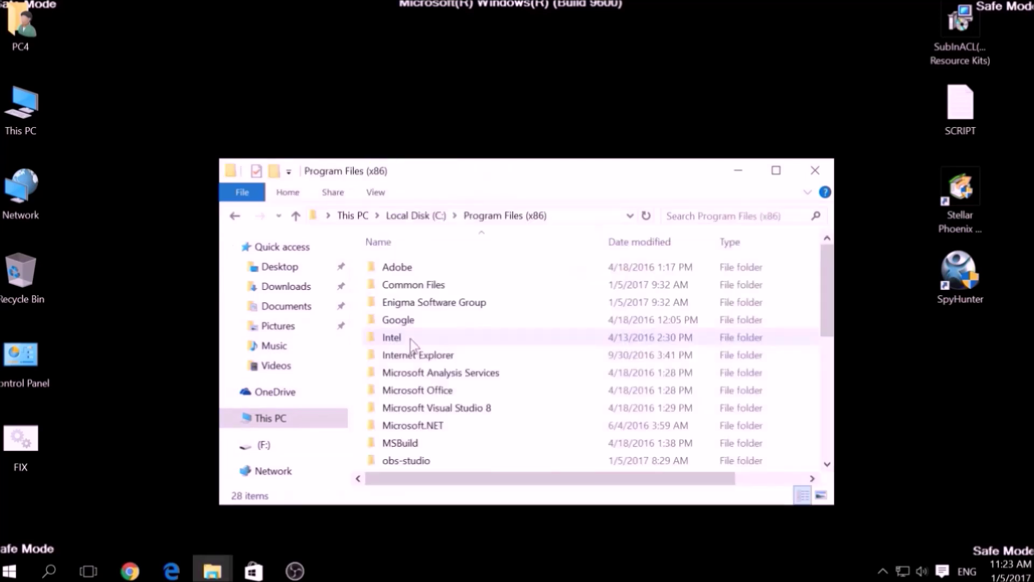
click(410, 340)
key(w)
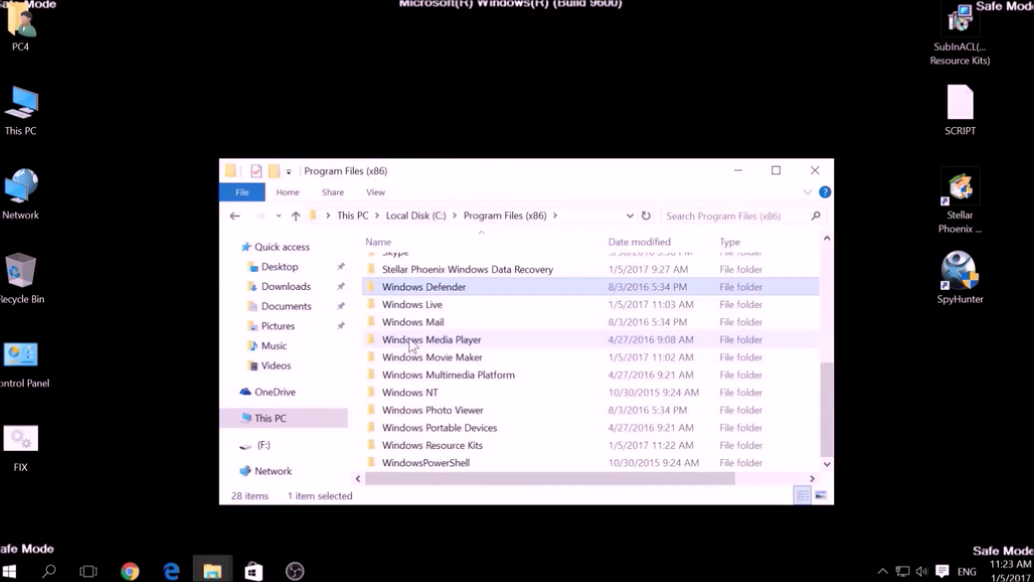
double_click(421, 444)
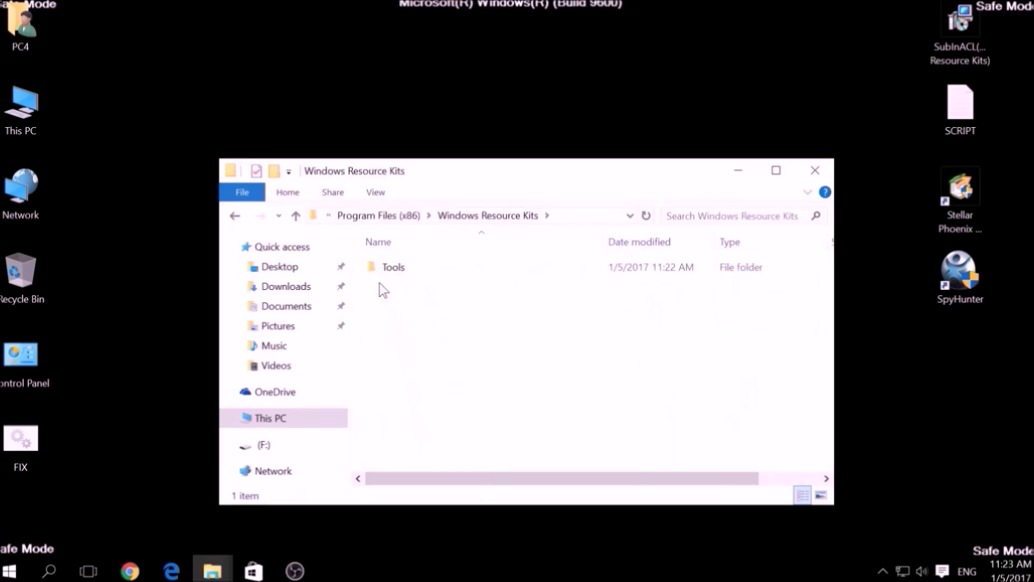
double_click(393, 273)
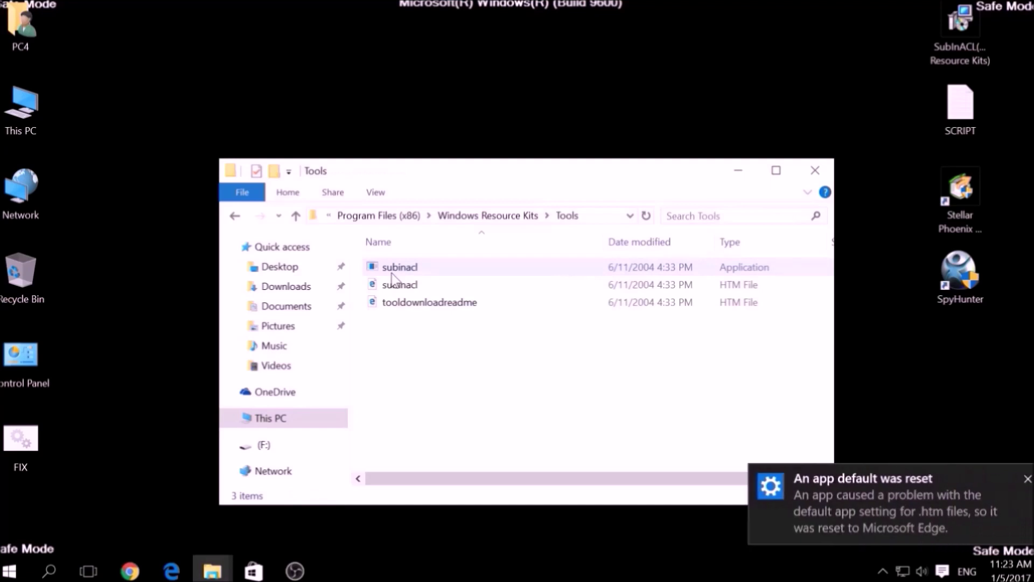
Paste FIX.BAT into the Tools folder with administrator permission and close Explorer
right_click(393, 331)
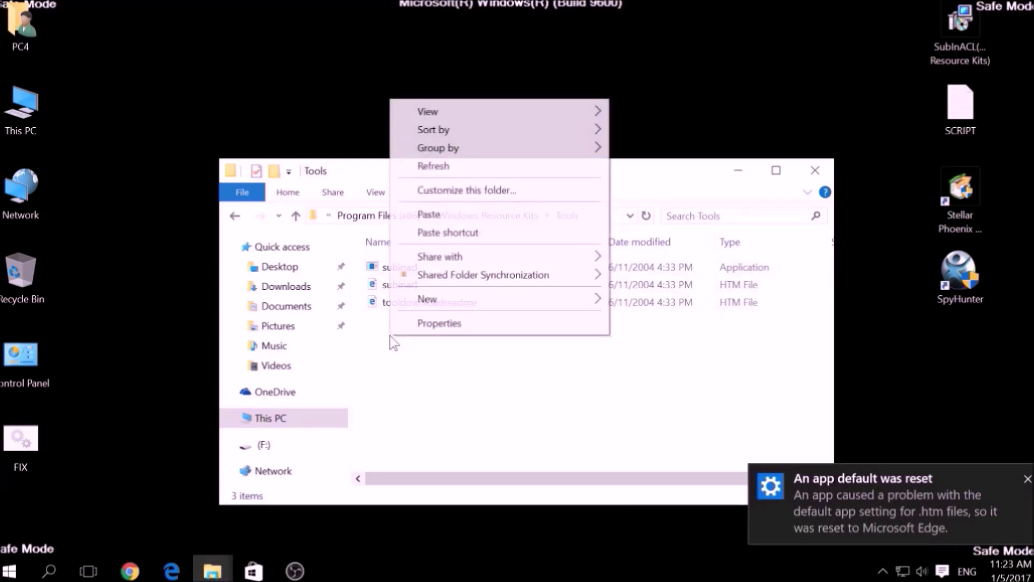
click(429, 215)
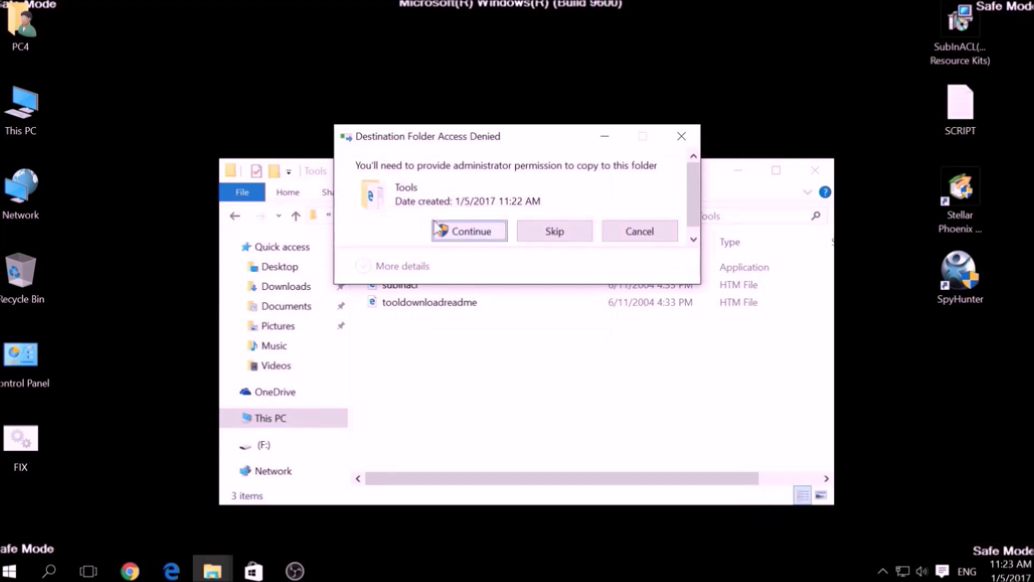
click(457, 236)
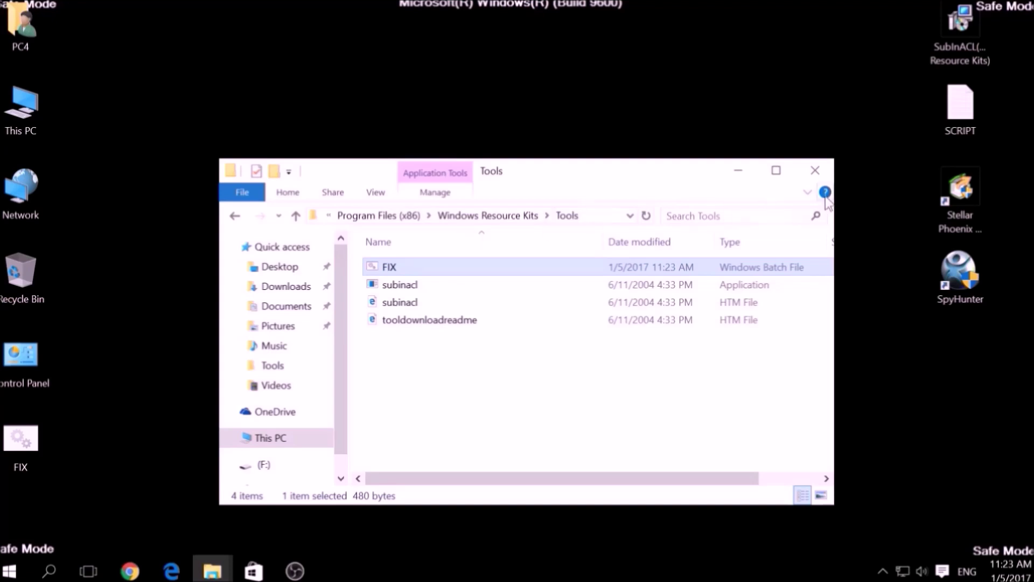
click(815, 170)
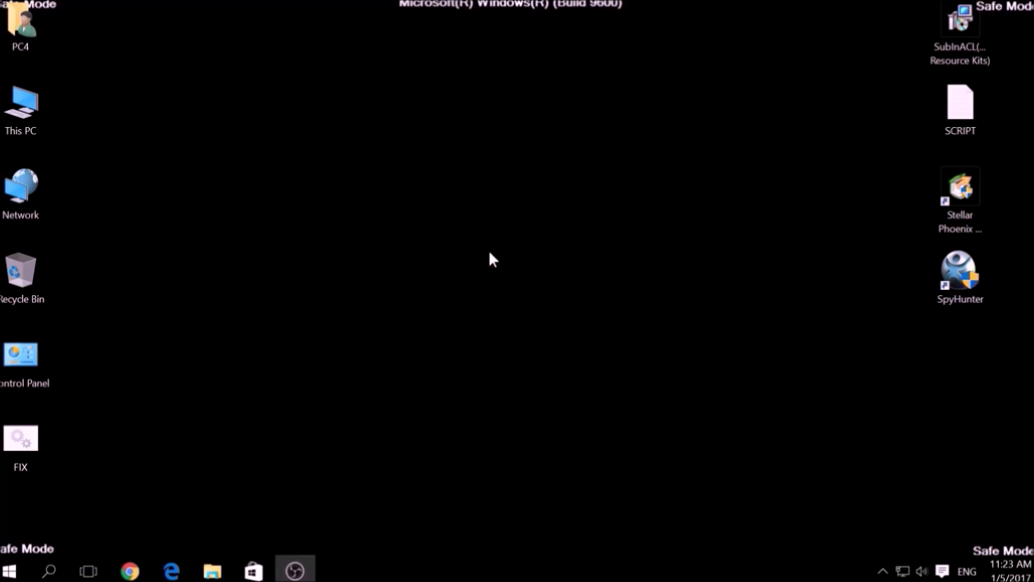
click(48, 573)
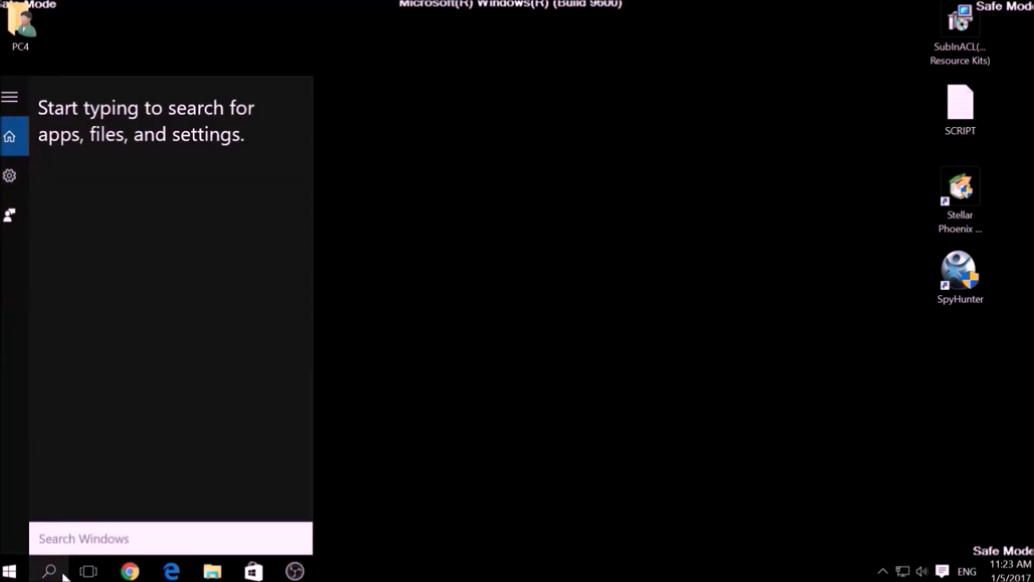
Launch Command Prompt as administrator from Windows search
text(cmd)
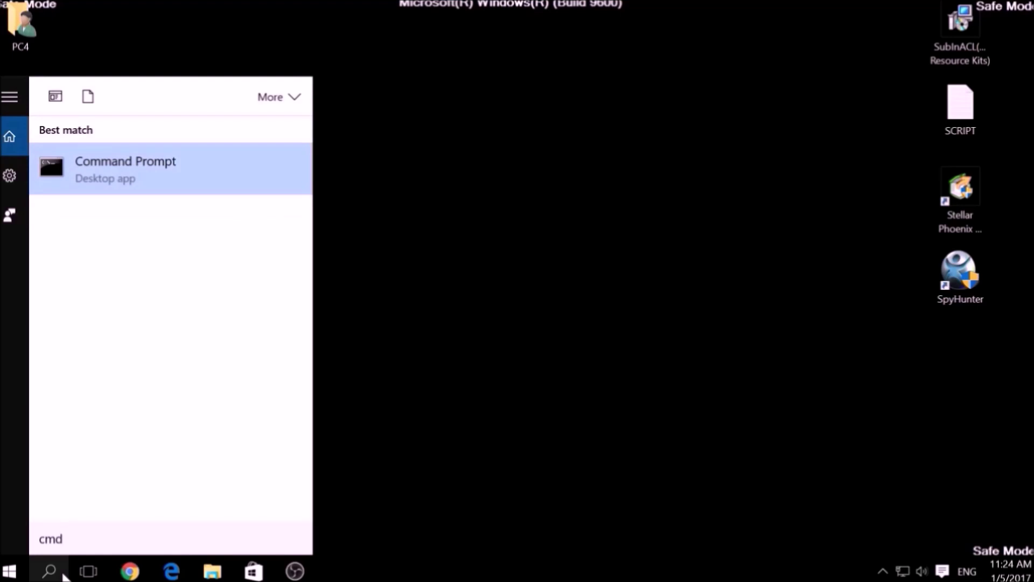
right_click(114, 183)
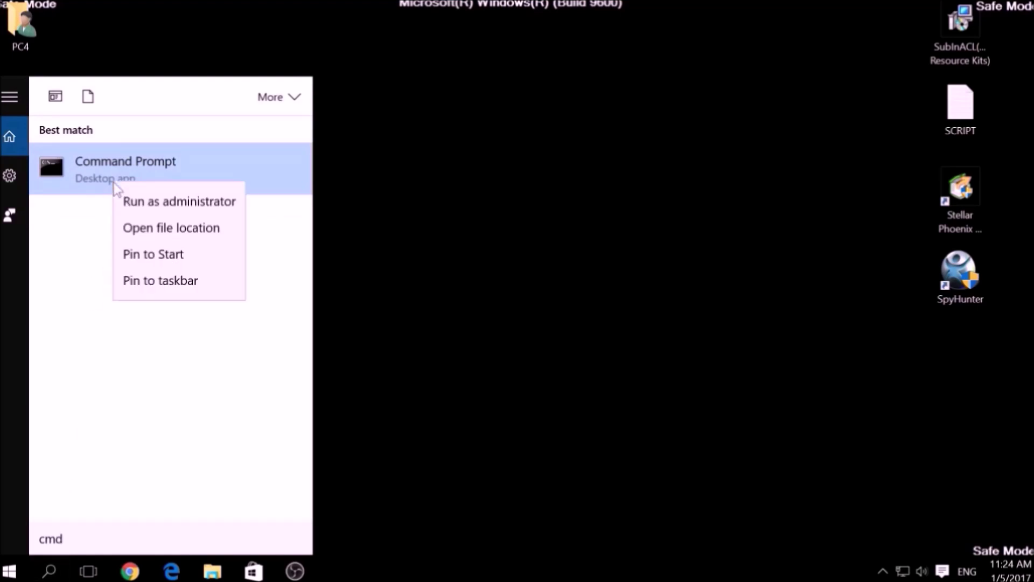
click(144, 206)
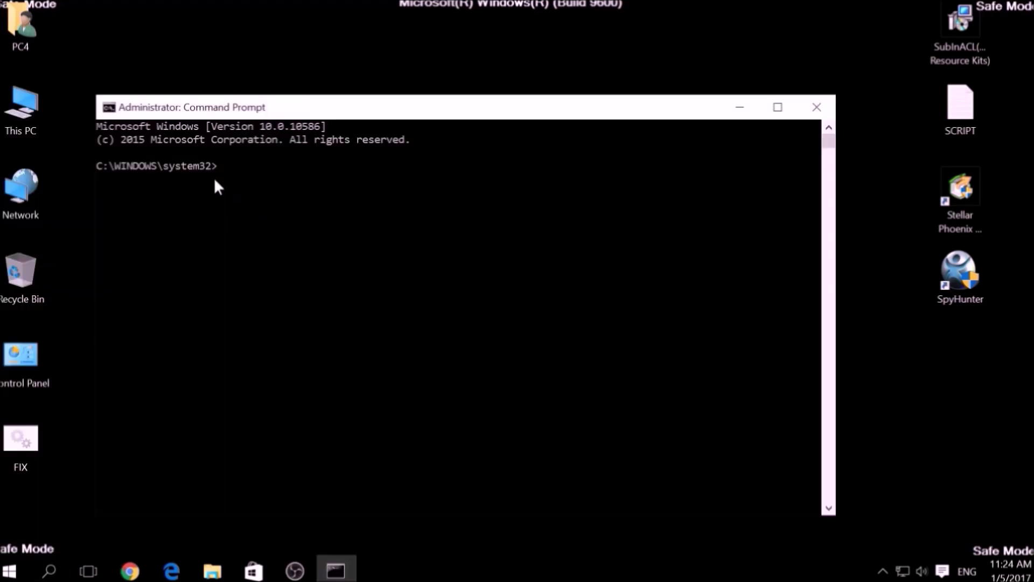
Change directory to C:\Program Files (x86)\Windows Resource Kits\Tools, fixing the typo
click(218, 172)
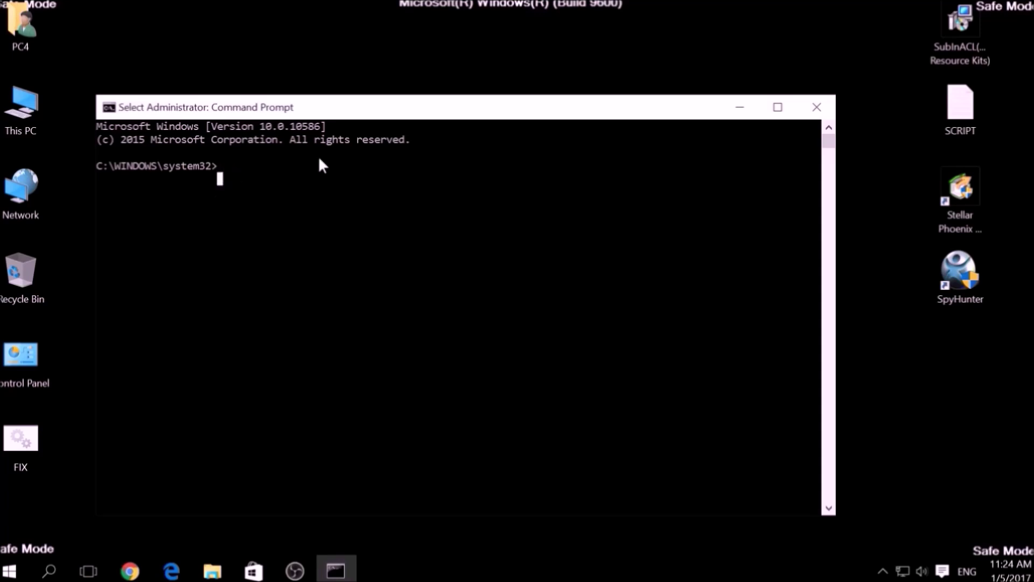
text(CD C:)
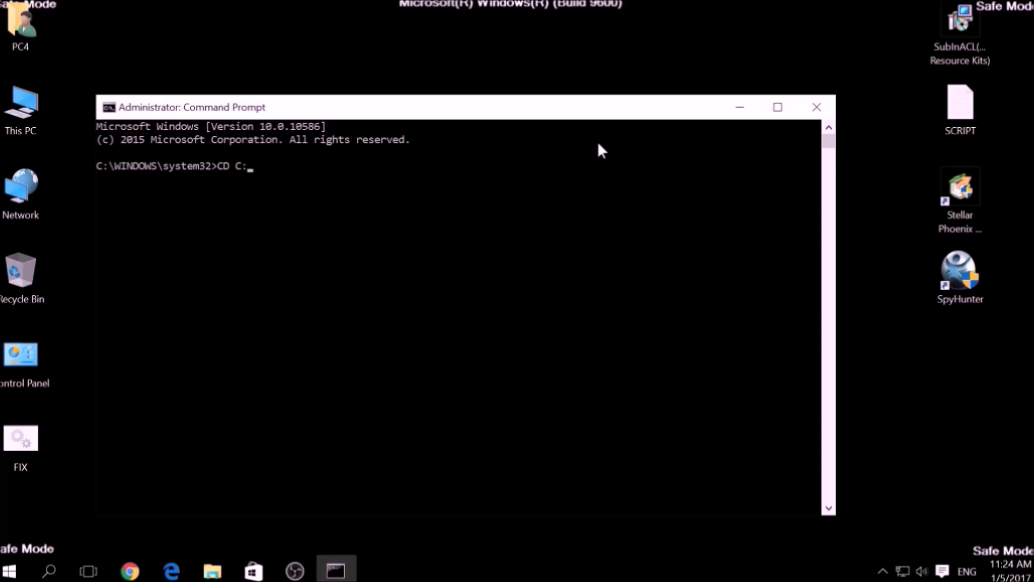
text(\Program Files (X)
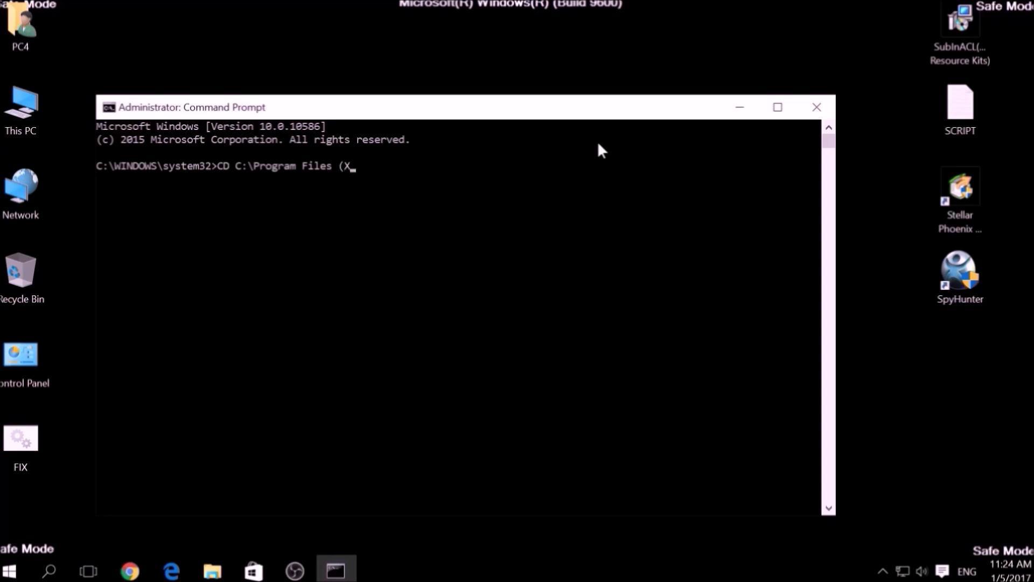
text(86)\Windows Resource )
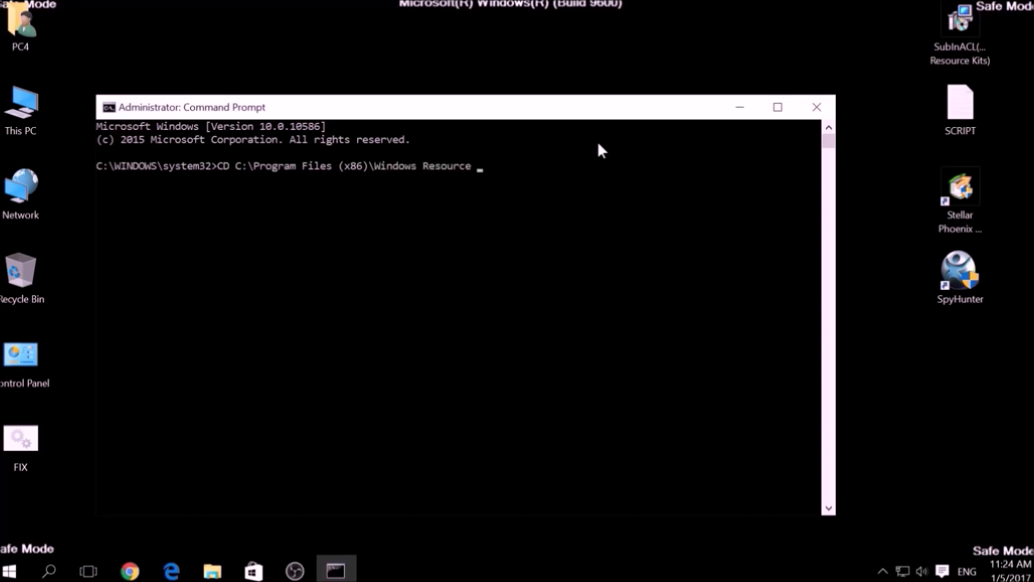
text(Kits\T)
text(ol)
key(BackSpace)
key(BackSpace)
text(ols)
key(Return)
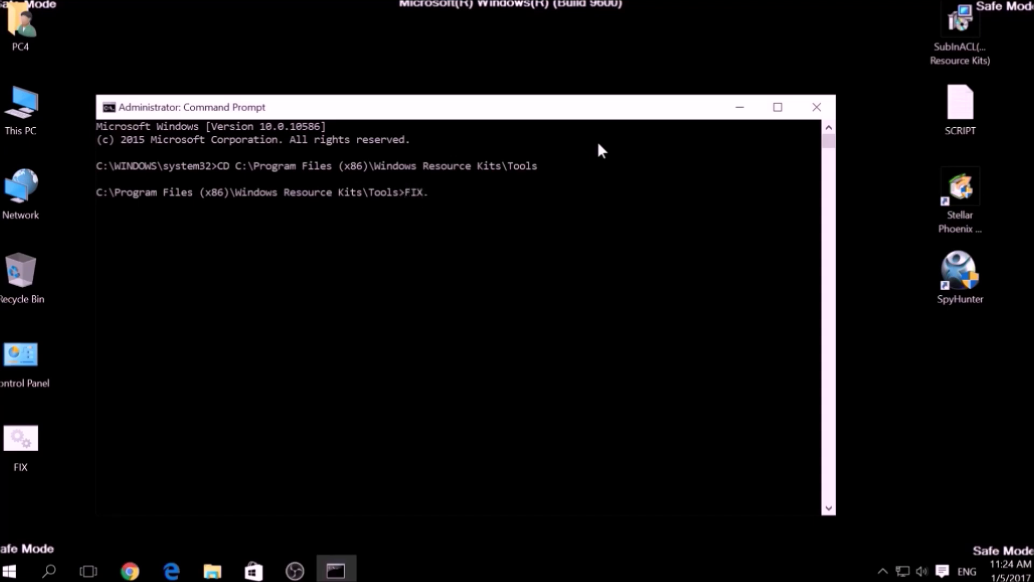
text(FIX.bat)
Run FIX.bat to reset permissions with subinacl, then close Command Prompt
key(Return)
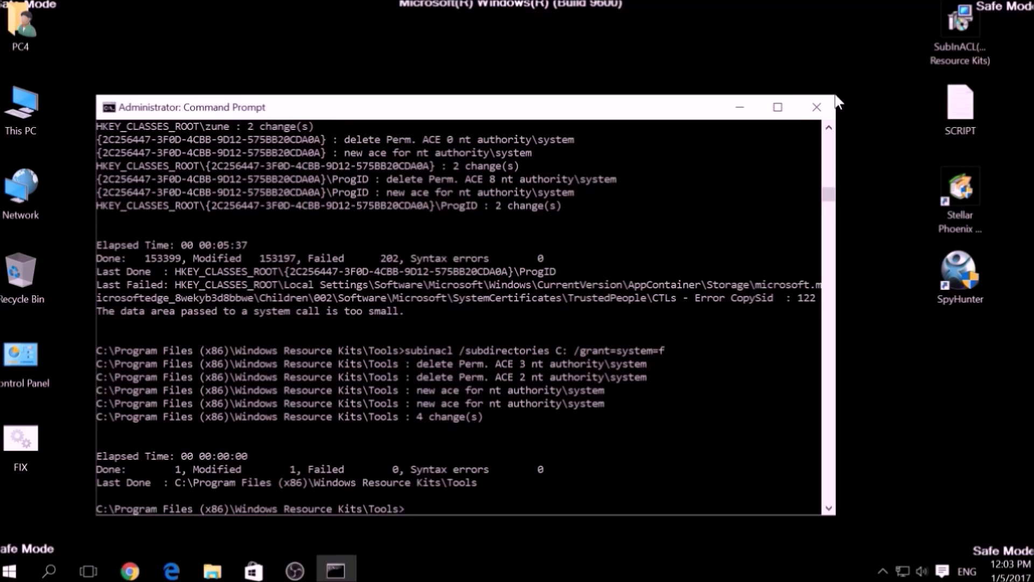
click(825, 104)
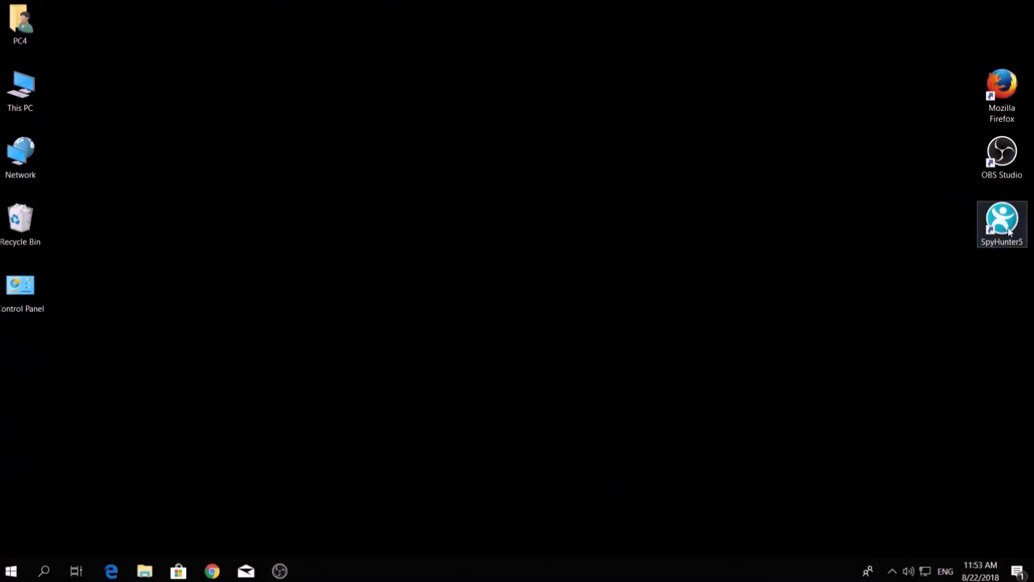
Launch SpyHunter 5 from its desktop shortcut and start a malware scan
click(1009, 232)
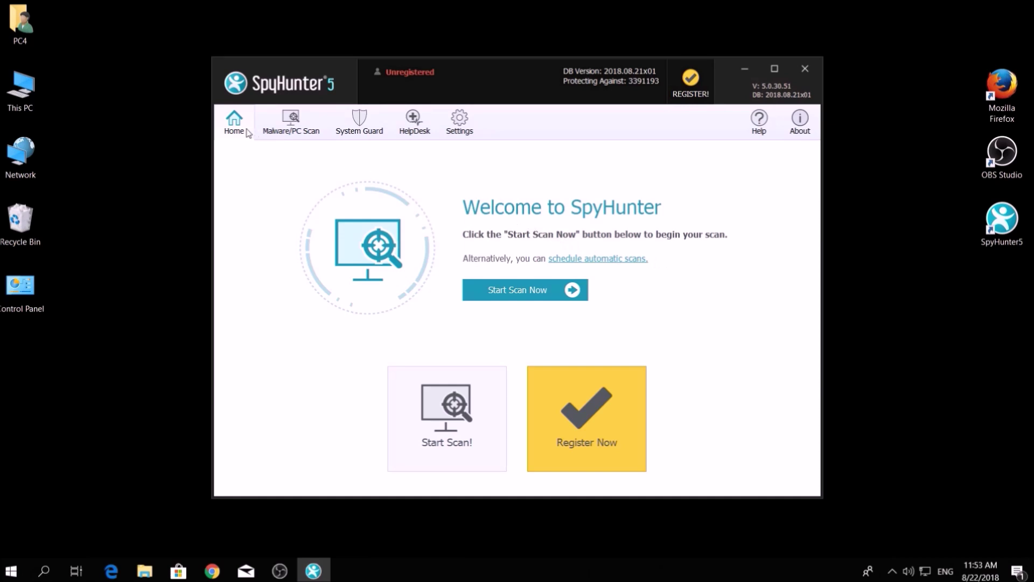
click(510, 295)
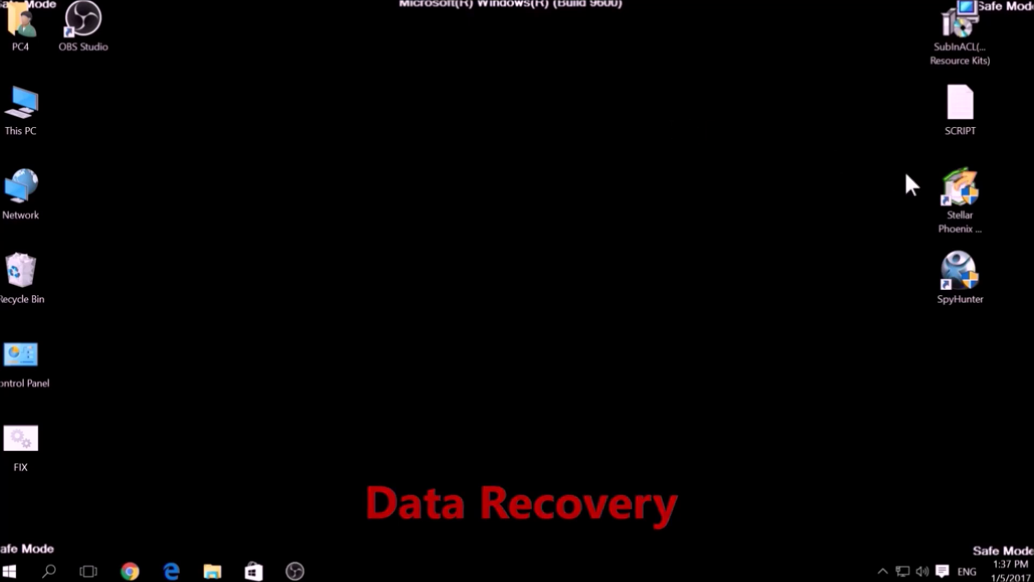
Start an Advanced scan of C:\ in Stellar Phoenix, then abort it
click(951, 192)
double_click(951, 193)
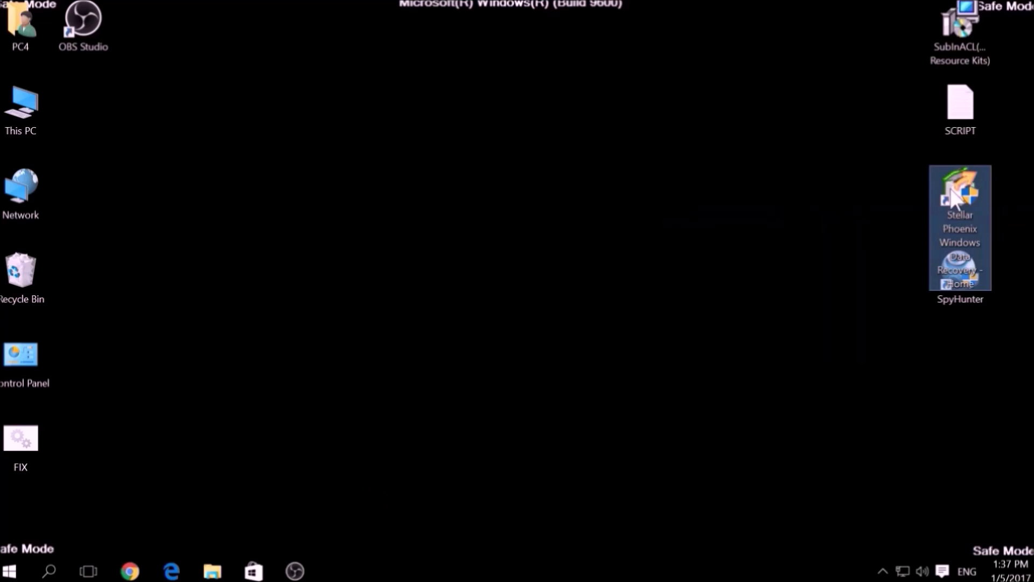
click(444, 250)
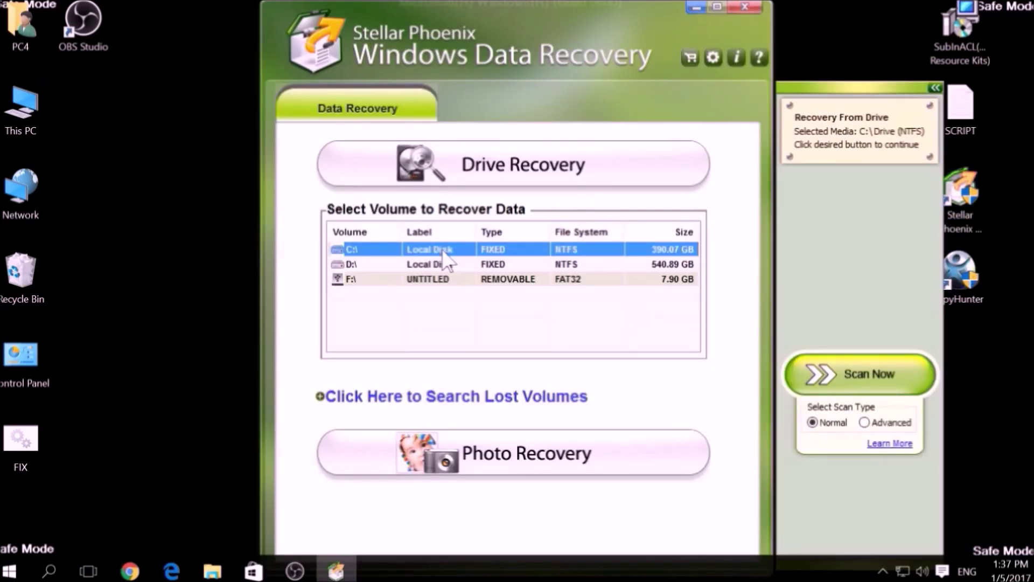
click(864, 422)
click(842, 376)
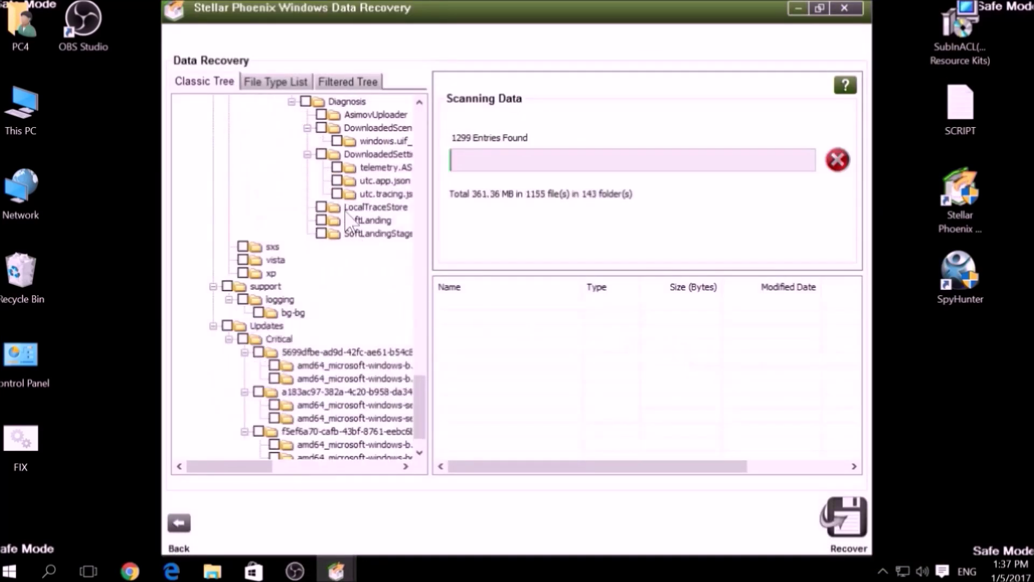
click(837, 161)
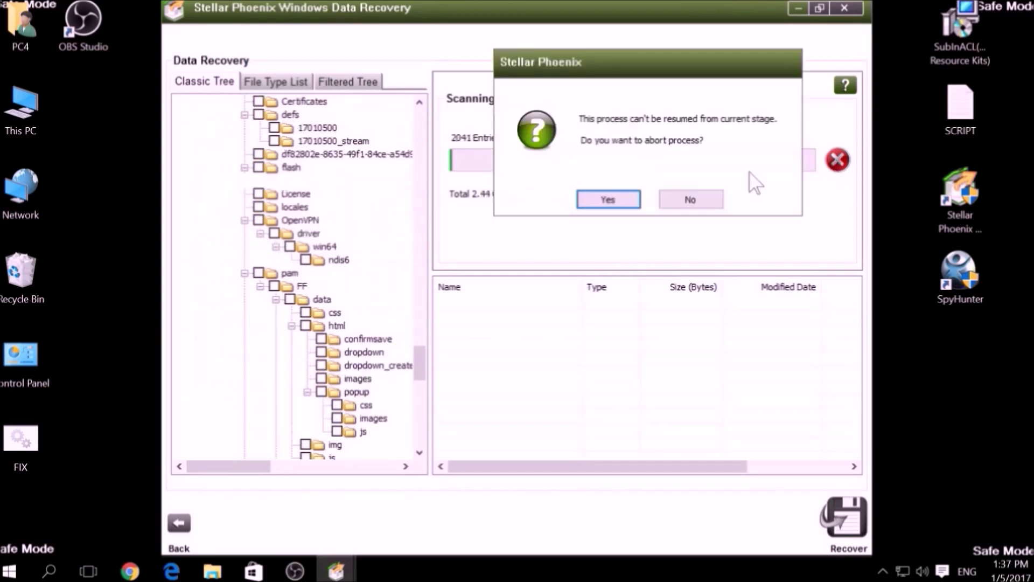
click(608, 197)
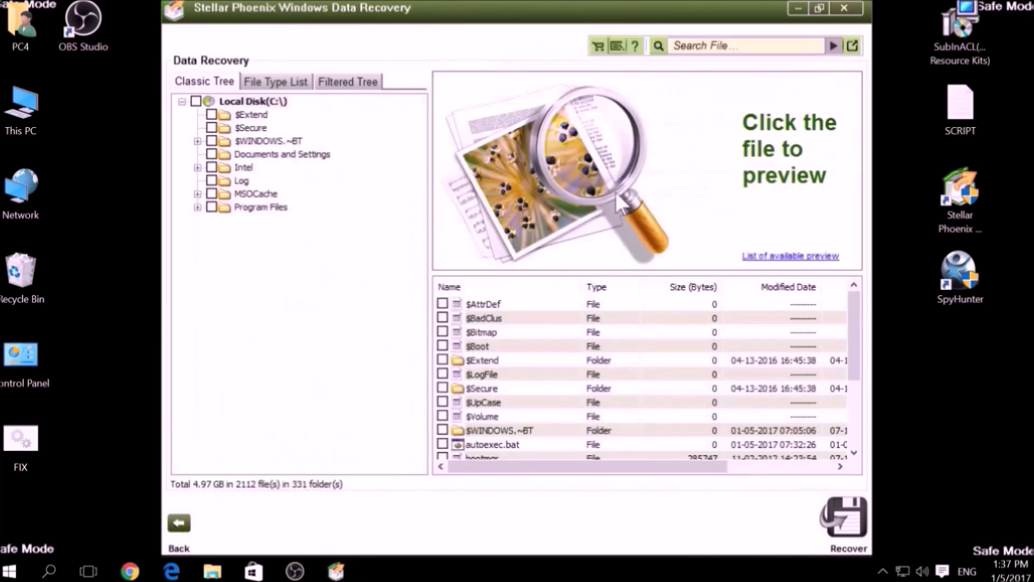
Mark $AttrDef, $LogFile, $WINDOWS.~BT, autoexec.bat and other C:\ items for recovery, then close
click(442, 304)
click(443, 318)
click(442, 331)
click(443, 359)
click(443, 373)
click(442, 346)
scroll(442, 347, down, 3)
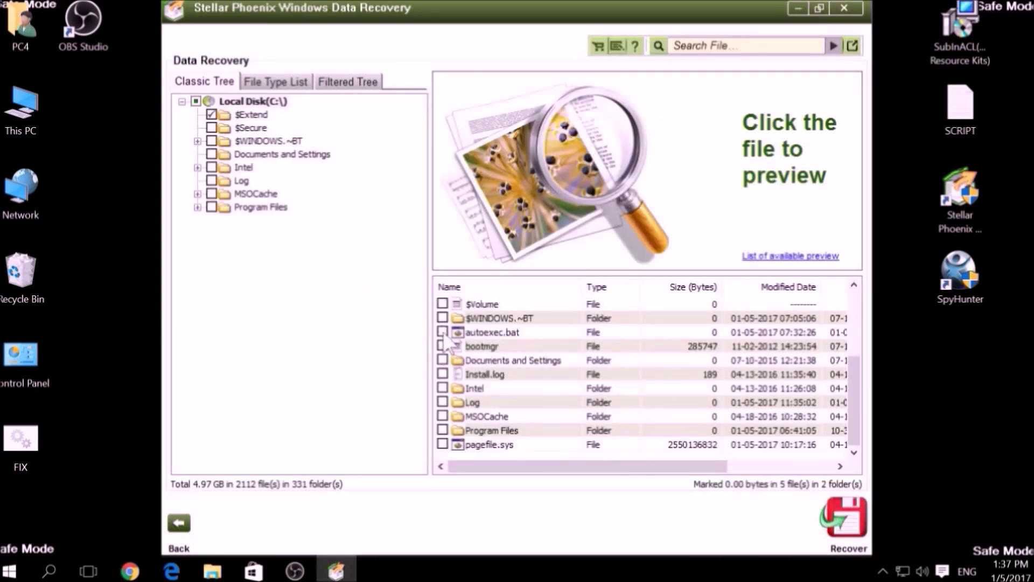
click(442, 318)
click(443, 332)
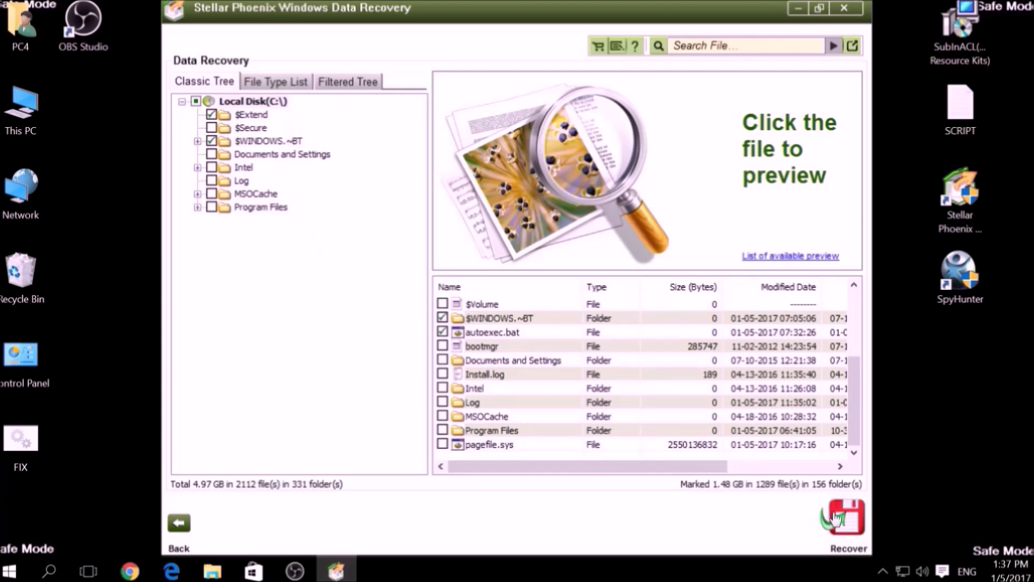
click(845, 10)
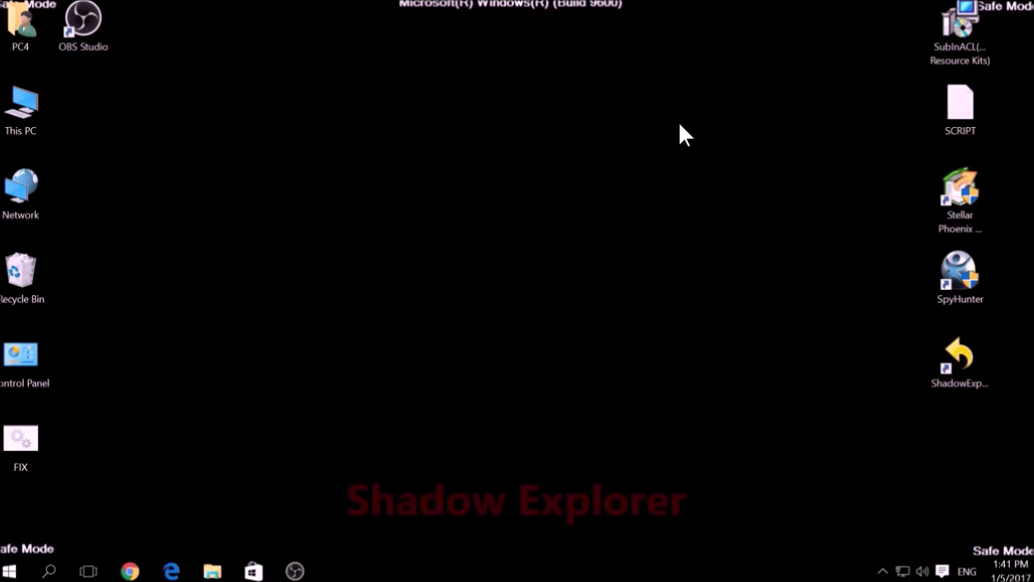
Launch ShadowExplorer, dismiss the update notice, and browse Intel, MSOCache, System Volume Information, Recovery
click(958, 372)
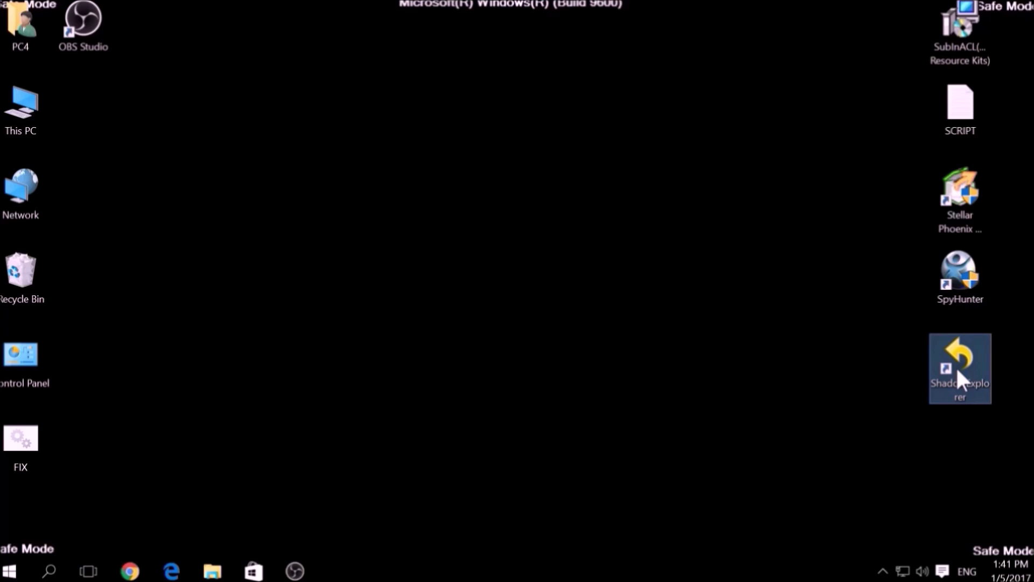
double_click(957, 371)
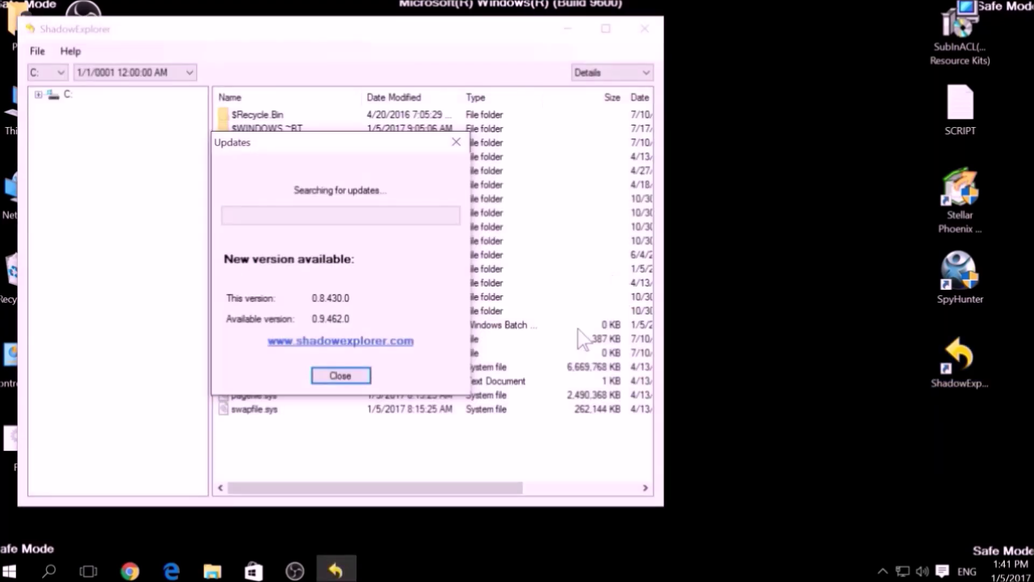
click(456, 141)
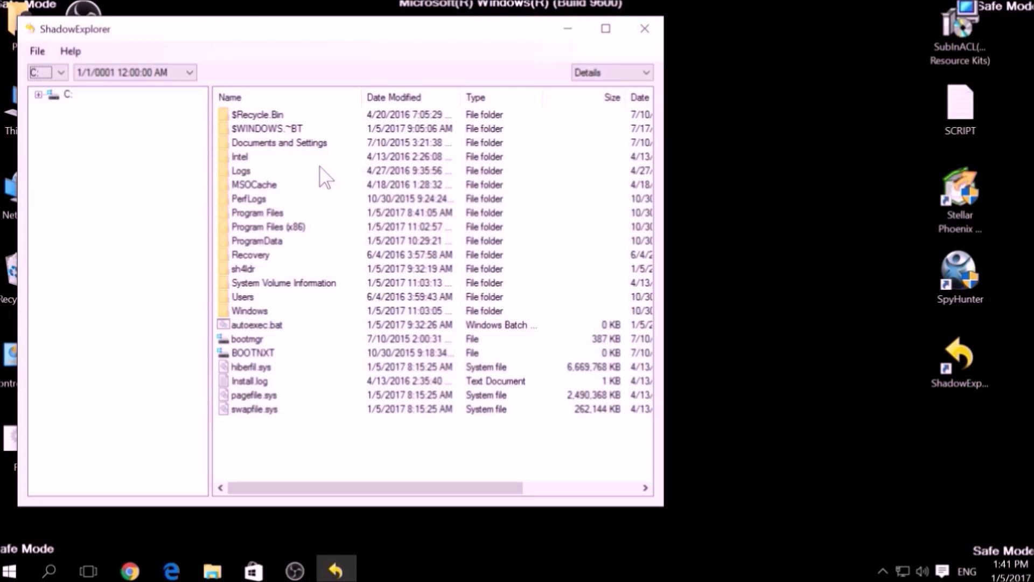
click(241, 158)
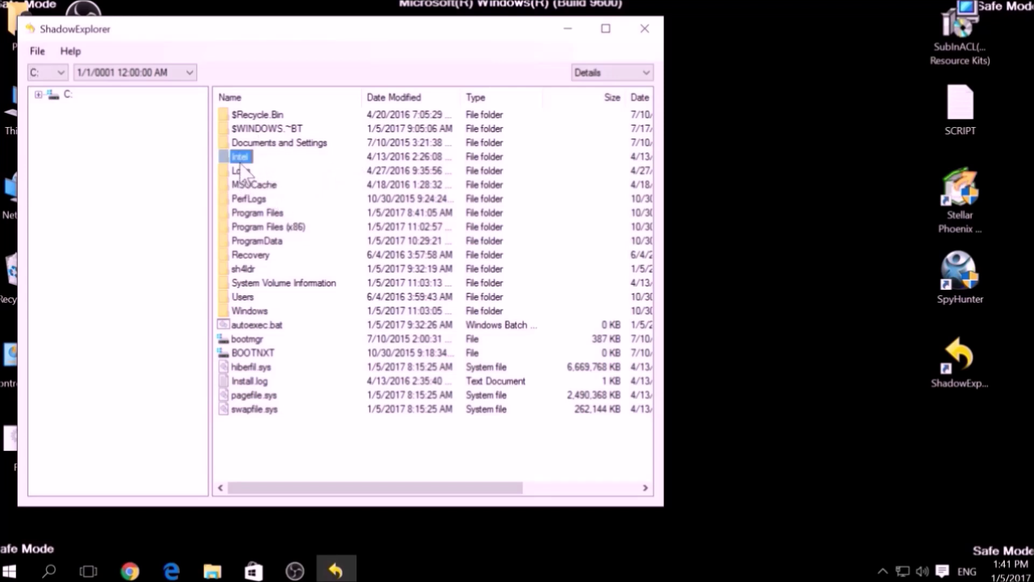
click(243, 185)
click(249, 285)
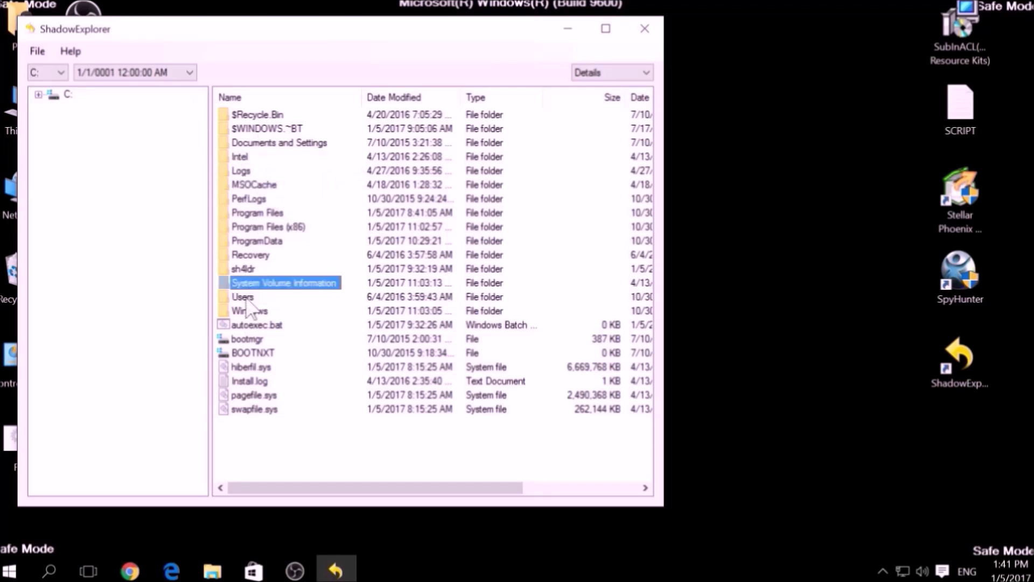
click(246, 255)
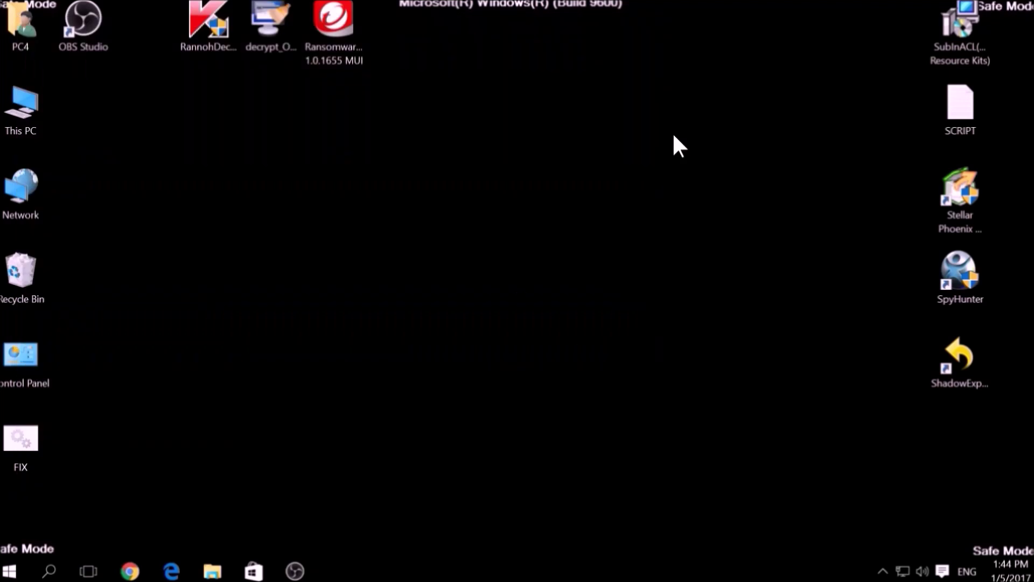
Select the three decryptor desktop shortcuts, then minimize the Kaspersky RannohDecryptor window
drag(162, 93, 396, 11)
click(427, 189)
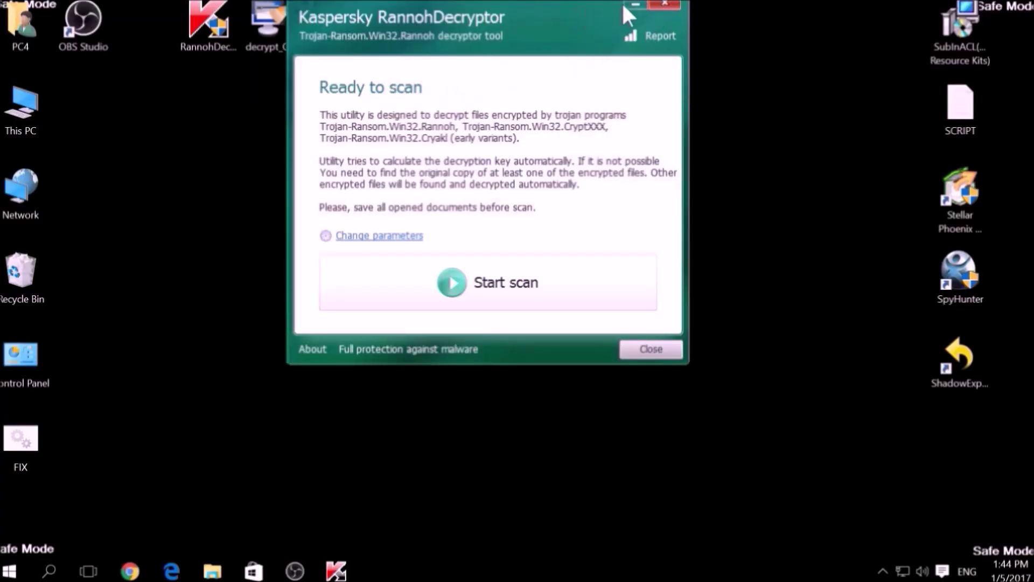
click(636, 4)
Launch Emsisoft Decrypter, accept its licence, select the C:\ drive, and minimize it
double_click(277, 29)
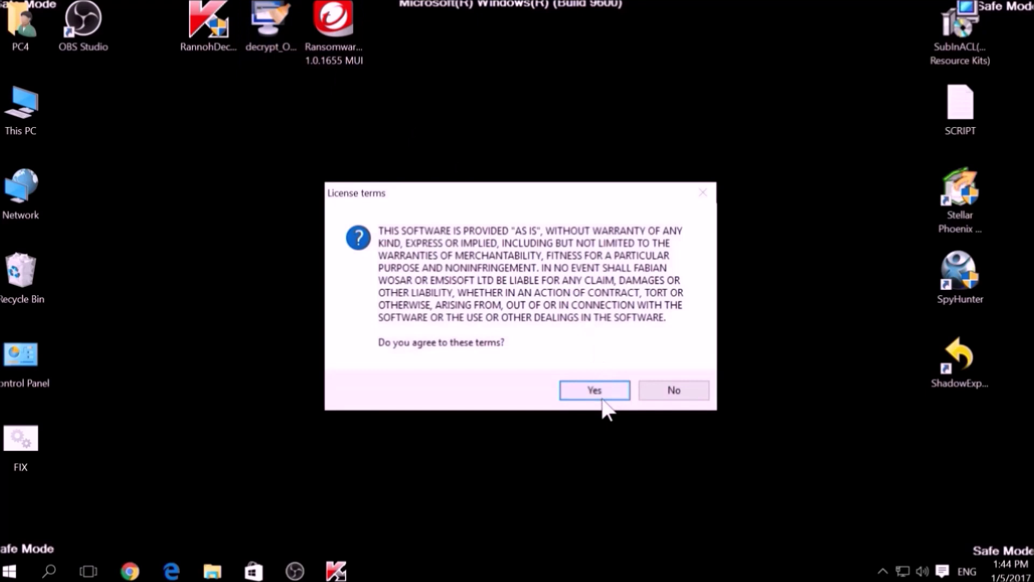
click(602, 397)
click(313, 224)
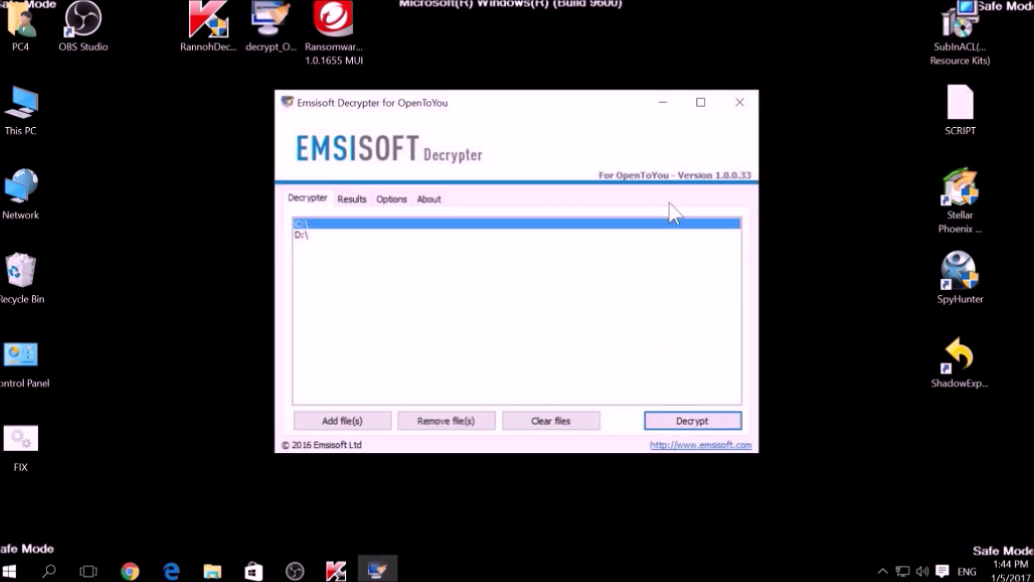
click(663, 104)
Launch Trend Micro Ransomware File Decryptor, agree to its terms, and list ransomware names
double_click(324, 46)
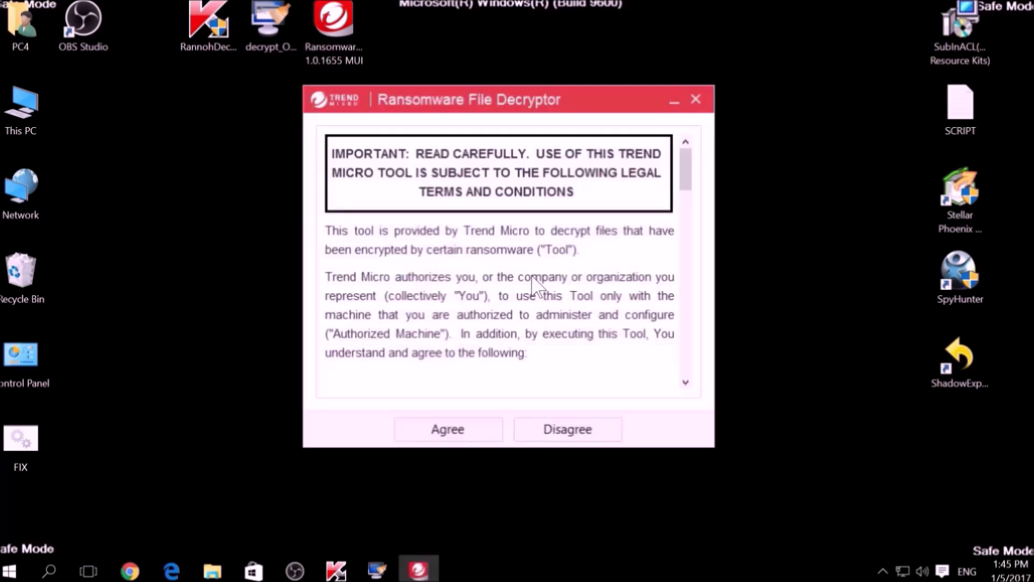
click(448, 427)
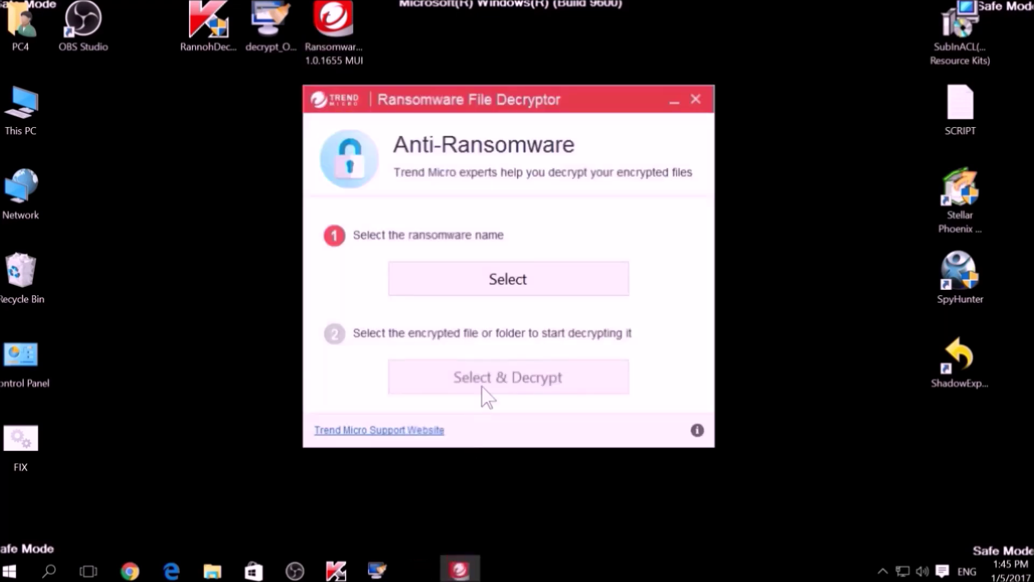
click(487, 291)
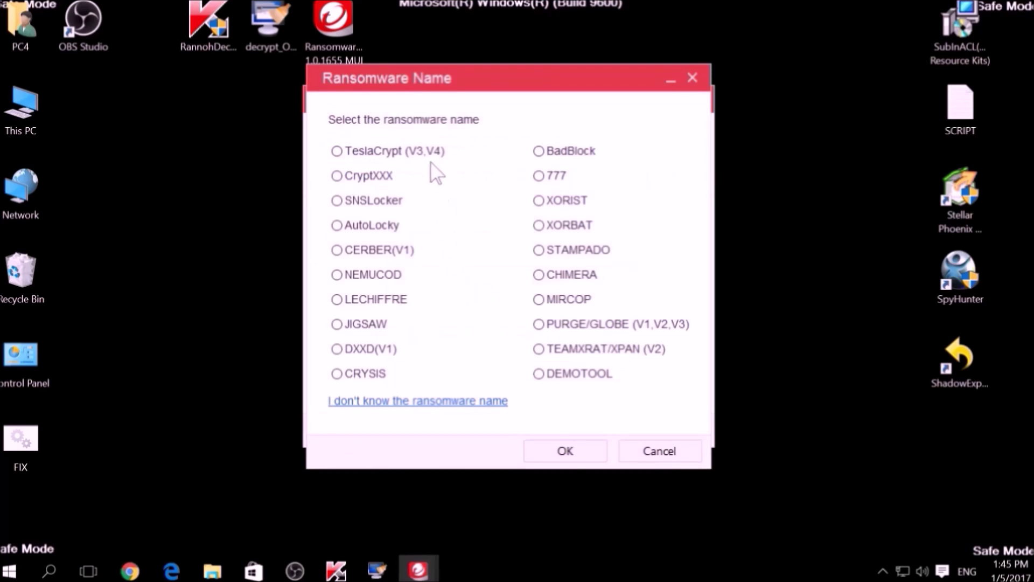